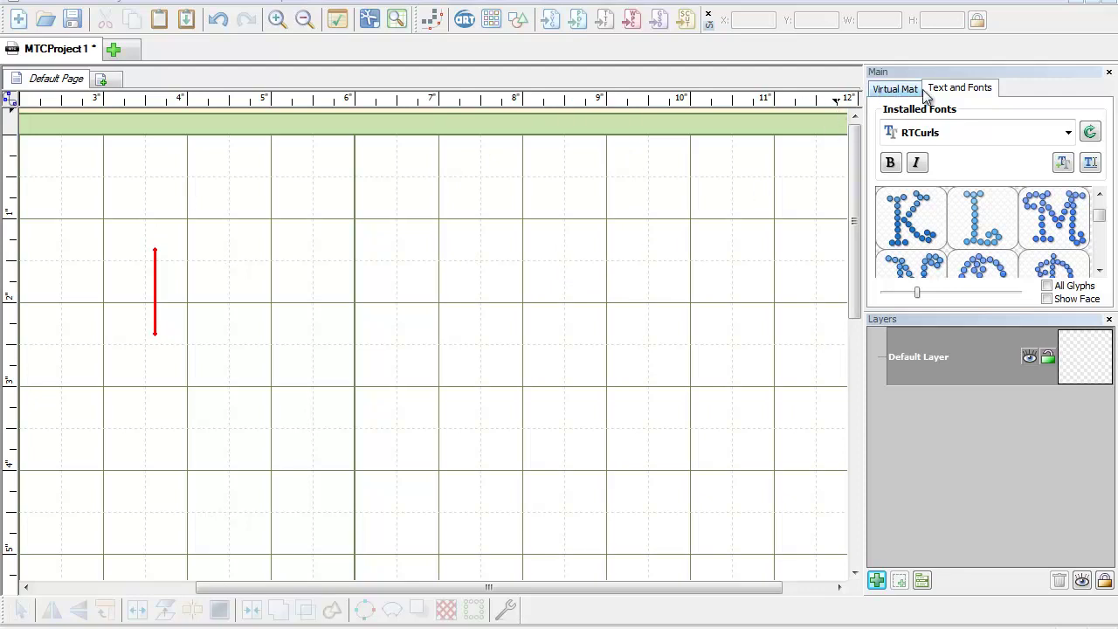
# Step: Open the Installed Fonts list in the Text and Fonts panel
pyautogui.click(1069, 133)
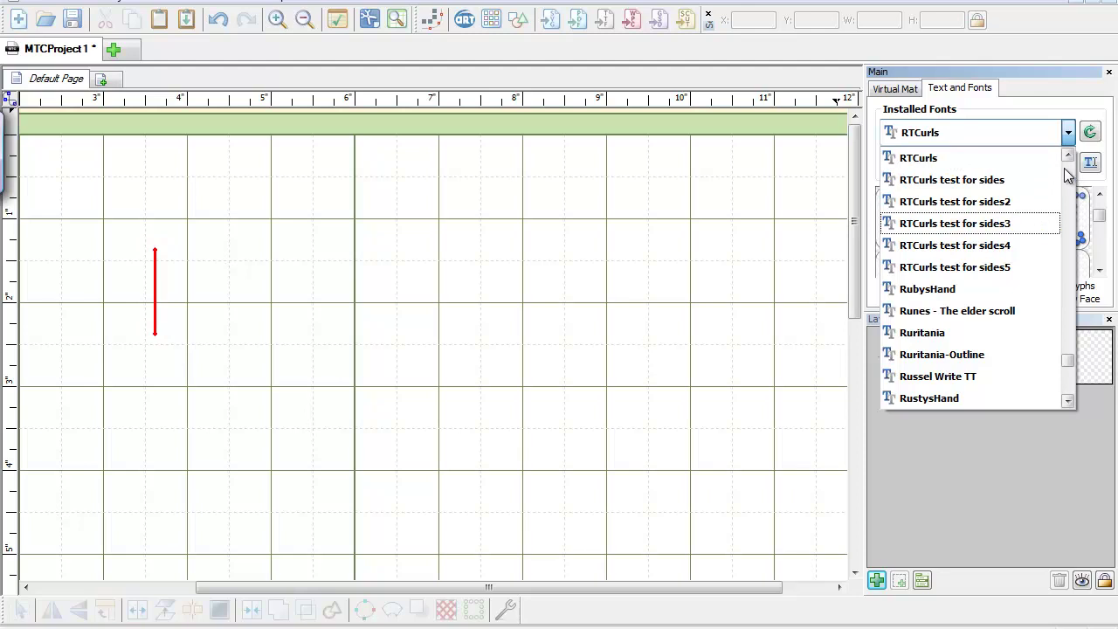
# Step: Scroll the Installed Fonts list and choose the RT2lineRevised2 rhinestone font
pyautogui.click(1069, 158)
pyautogui.click(1070, 158)
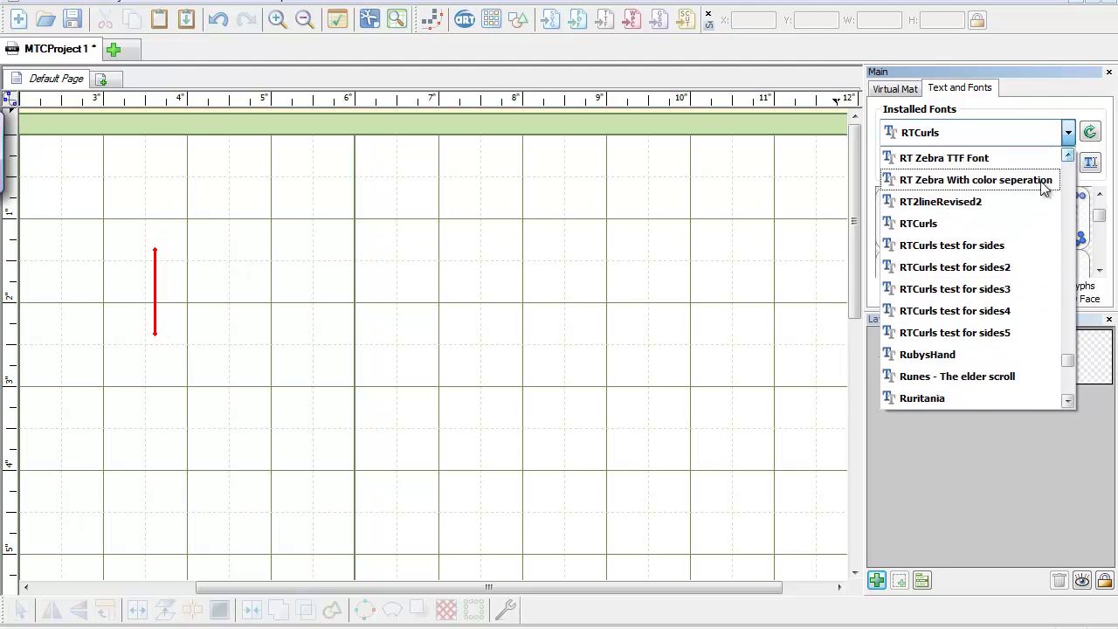
pyautogui.click(921, 203)
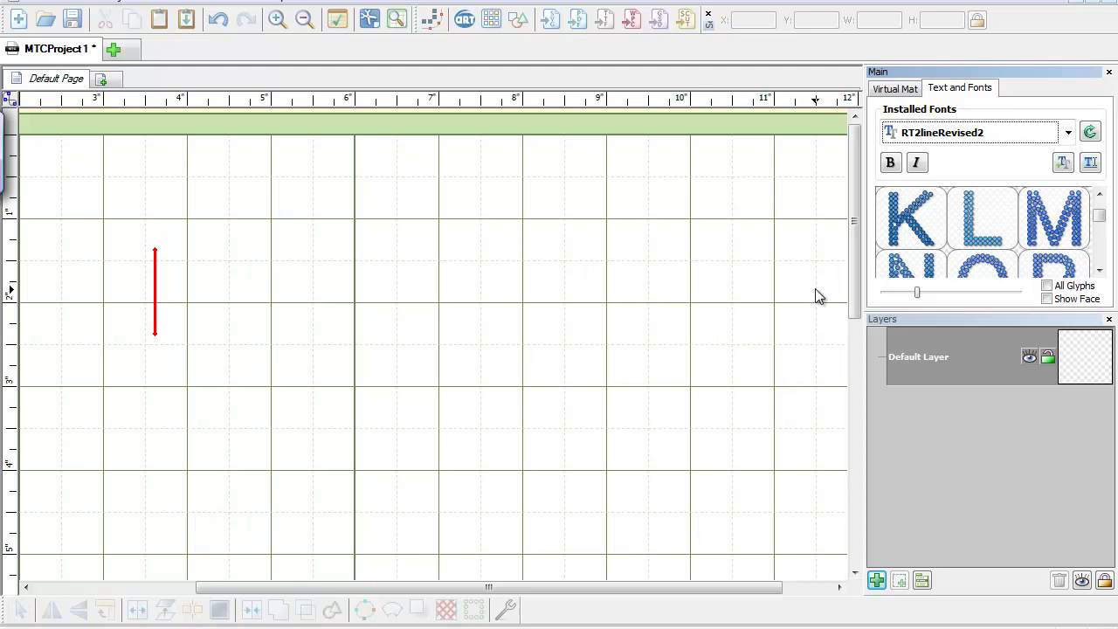
pyautogui.click(920, 165)
# Step: Add the RT2lineRevised2 letters M, O and M to the mat
pyautogui.doubleClick(1059, 229)
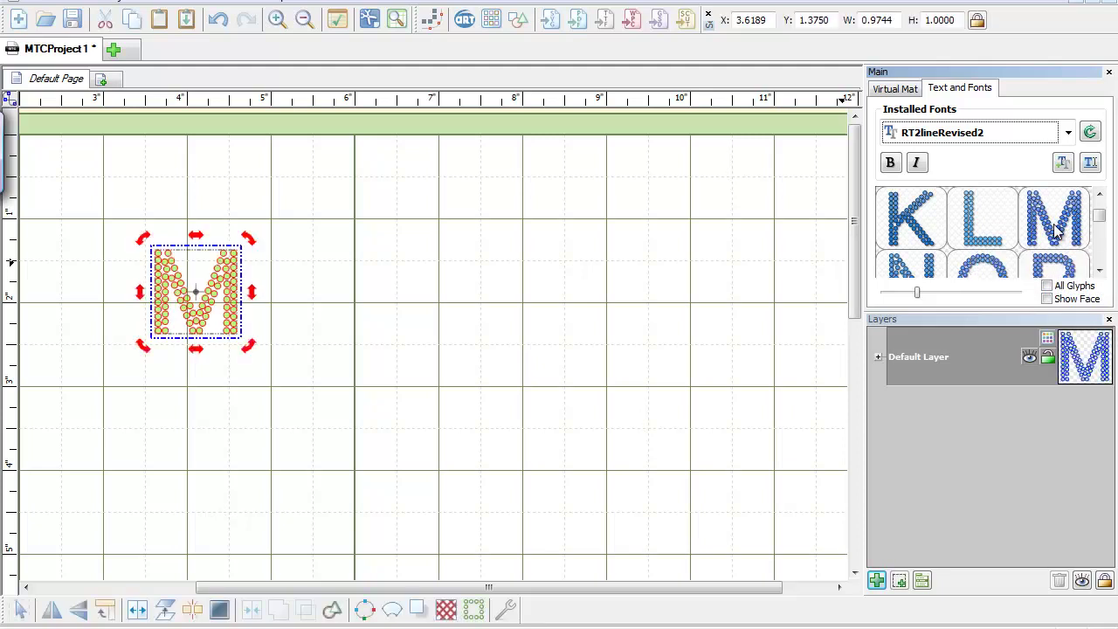
pyautogui.click(1102, 269)
pyautogui.doubleClick(976, 231)
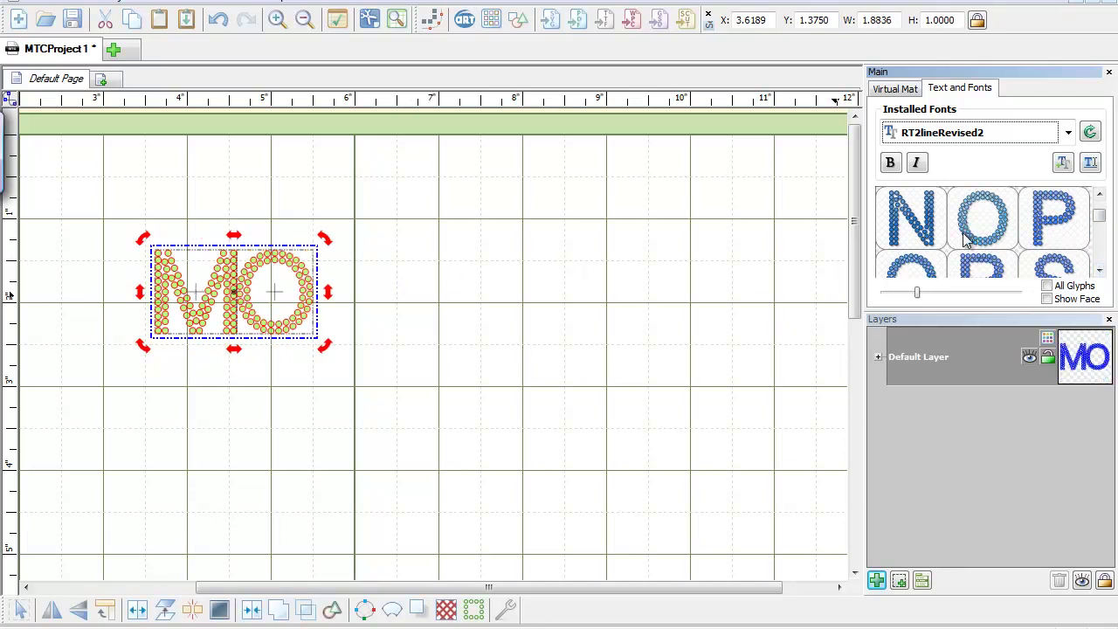
pyautogui.click(1099, 194)
pyautogui.doubleClick(1059, 229)
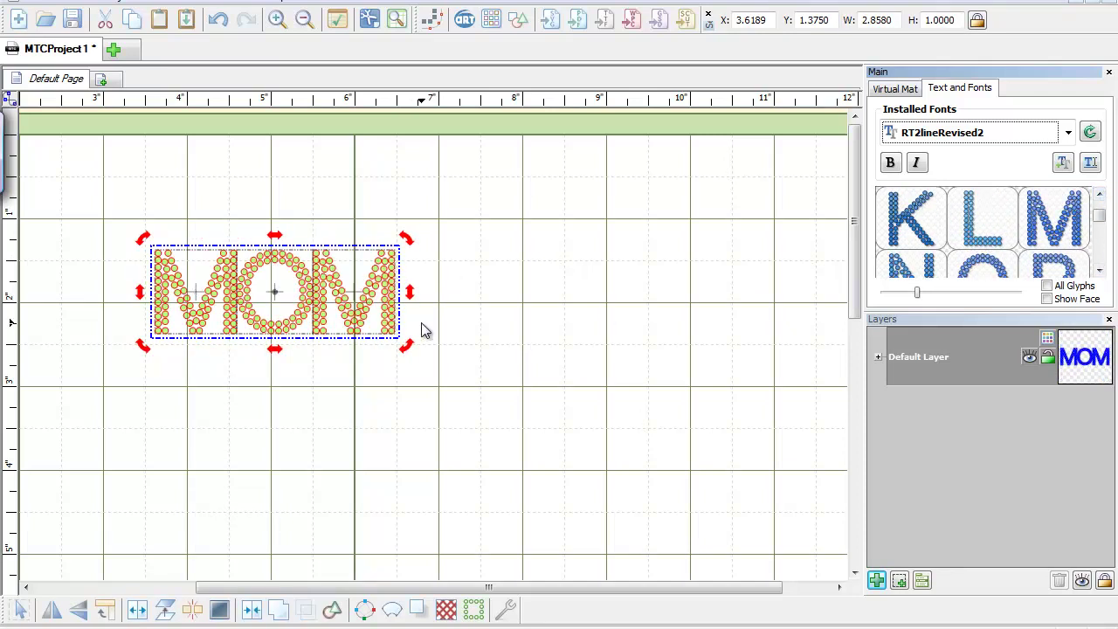
# Step: Push the three letters snugly together in a row and select the whole MOM word
pyautogui.click(472, 272)
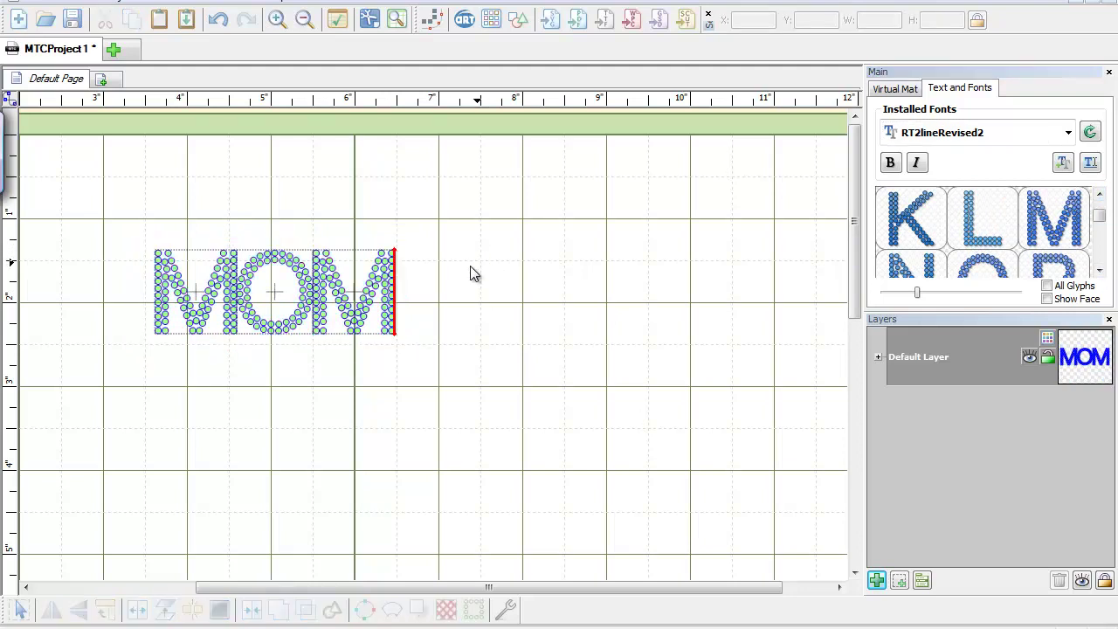
pyautogui.click(374, 300)
pyautogui.moveTo(359, 296)
pyautogui.mouseDown()
pyautogui.moveTo(352, 302)
pyautogui.moveTo(370, 303)
pyautogui.mouseUp()
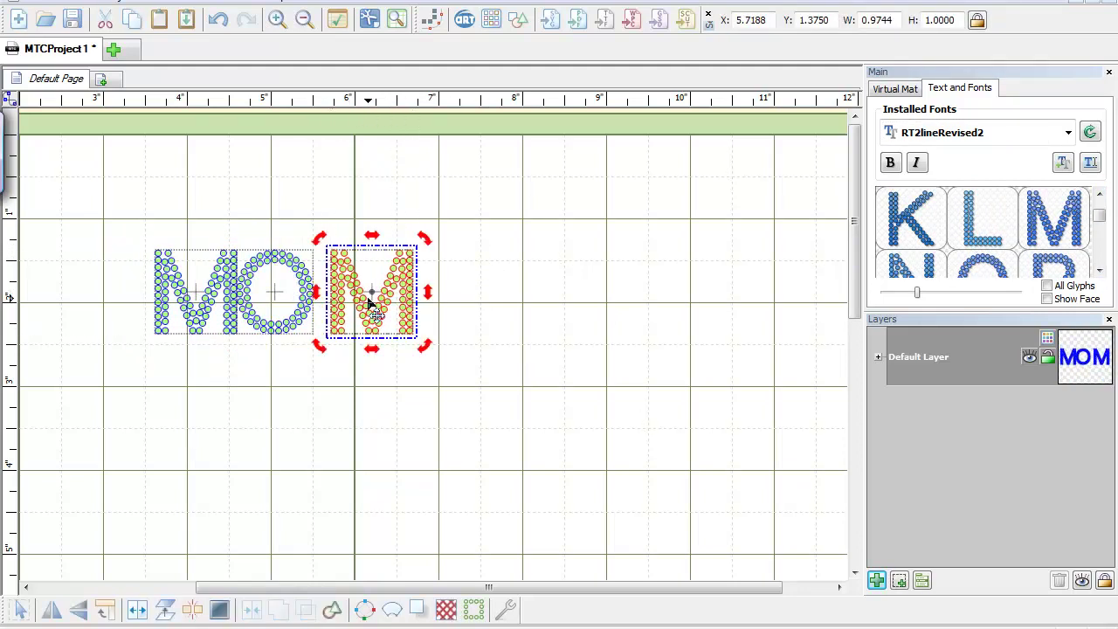
pyautogui.moveTo(199, 288); pyautogui.dragTo(151, 340)
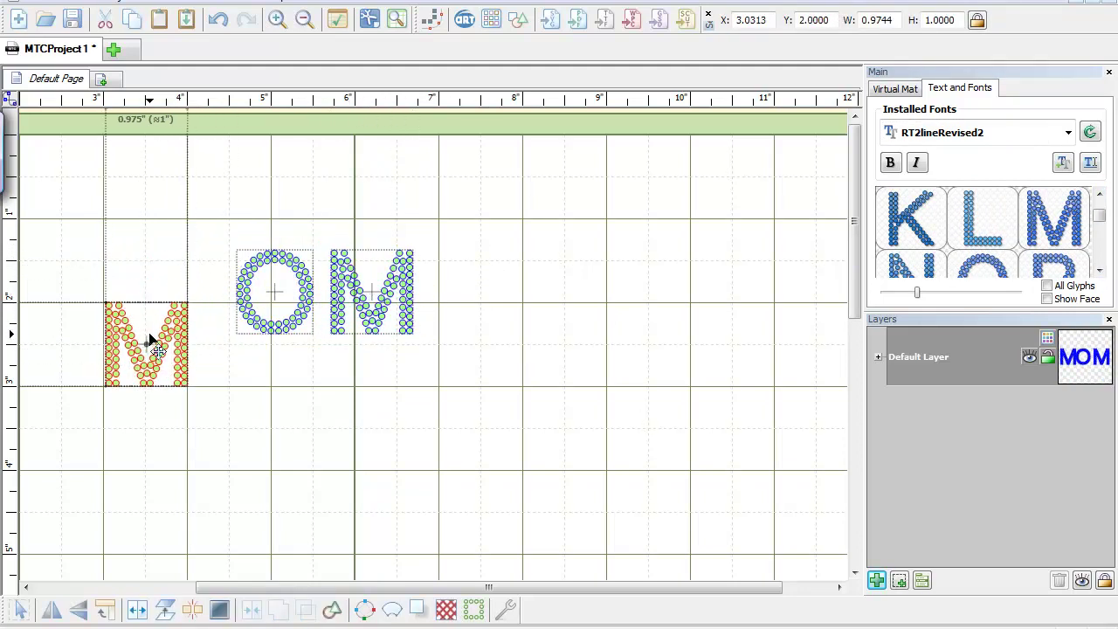
pyautogui.moveTo(277, 309); pyautogui.dragTo(248, 355)
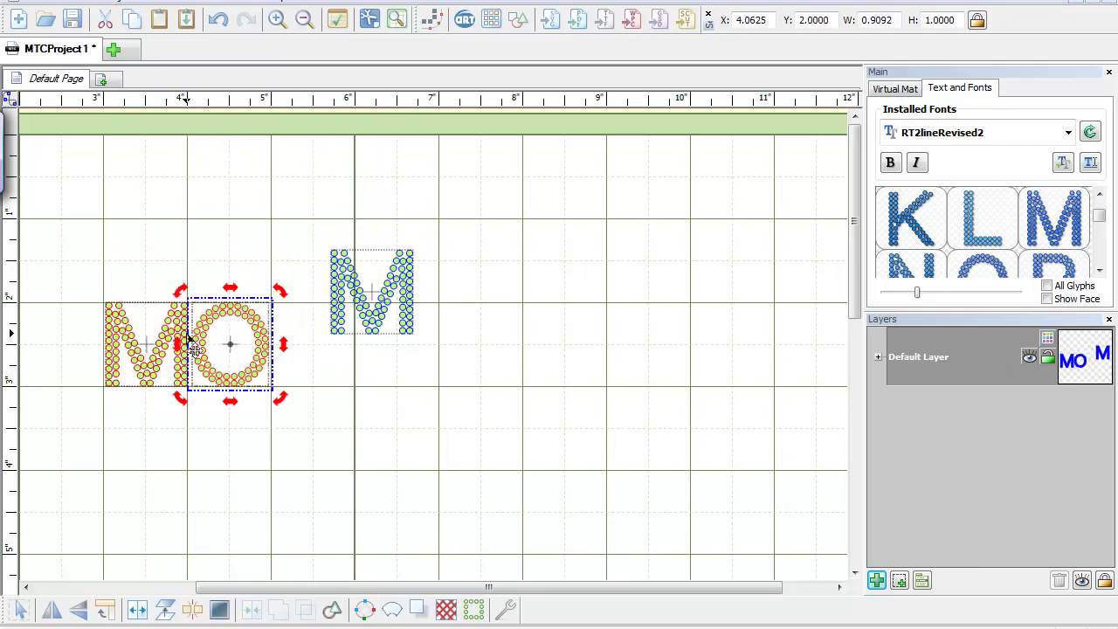
pyautogui.moveTo(356, 317); pyautogui.dragTo(327, 347)
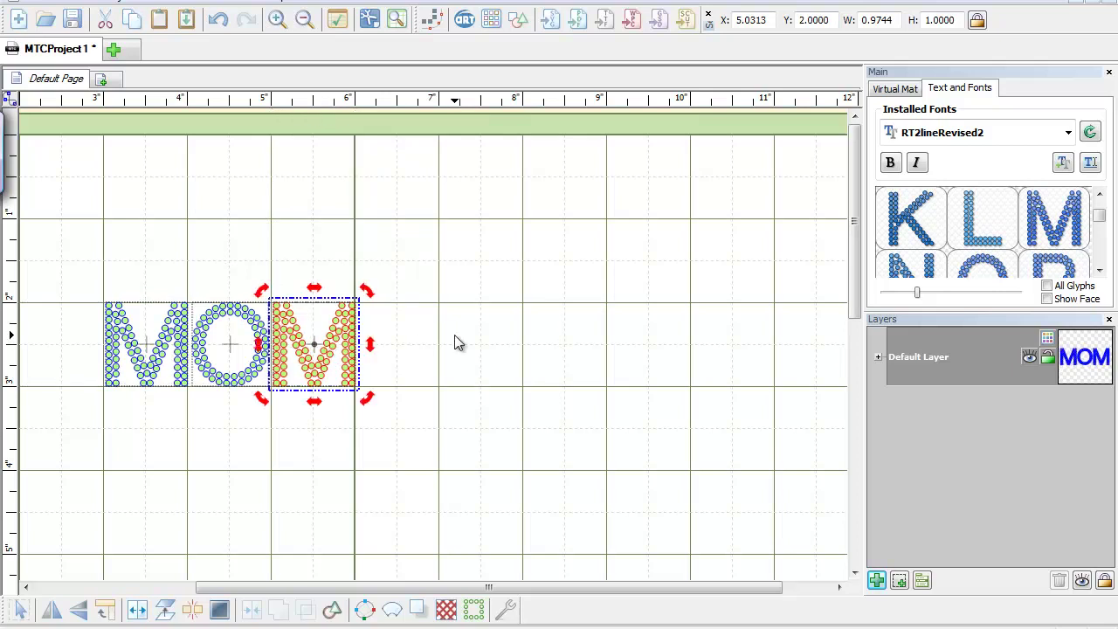
pyautogui.click(423, 345)
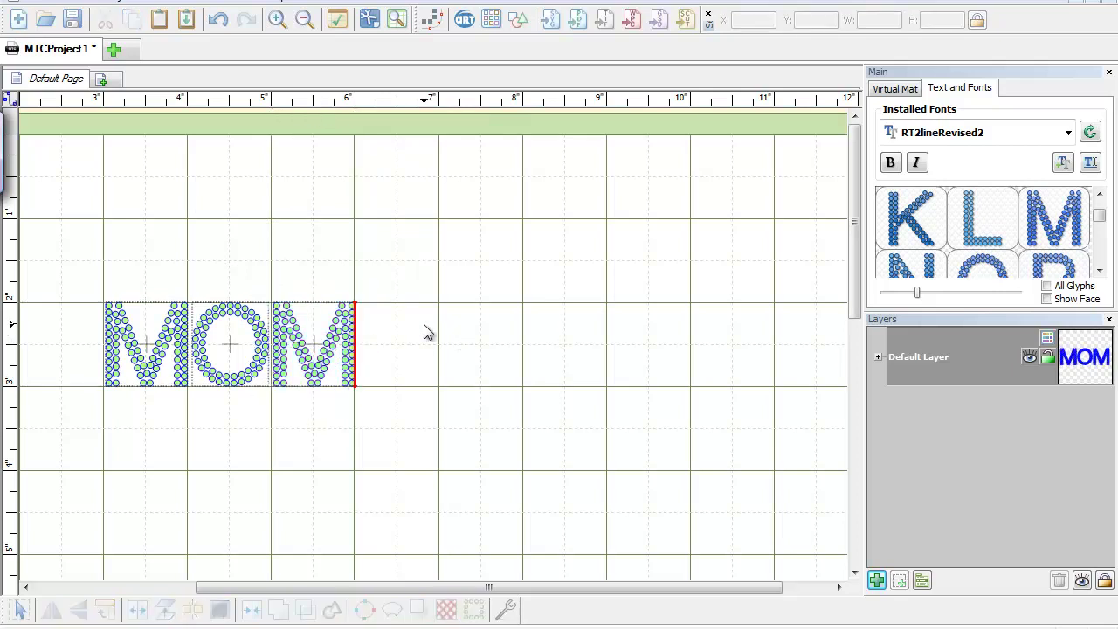
pyautogui.moveTo(78, 263); pyautogui.dragTo(387, 421)
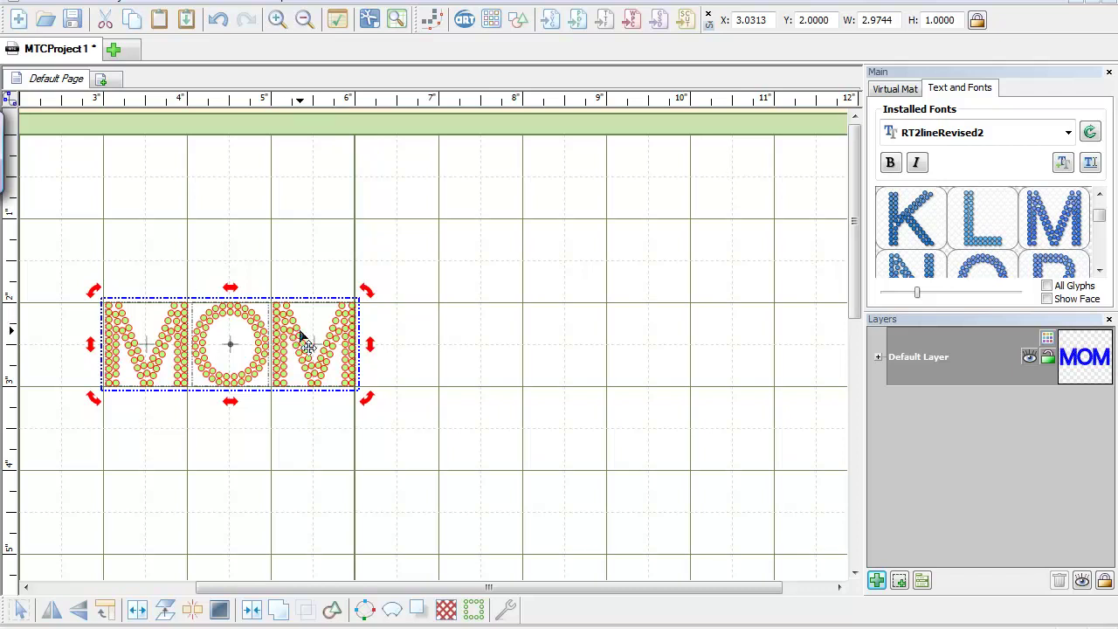
# Step: Resize the MOM lettering proportionally to 4.5738 by 1.5377 inches
pyautogui.click(251, 348)
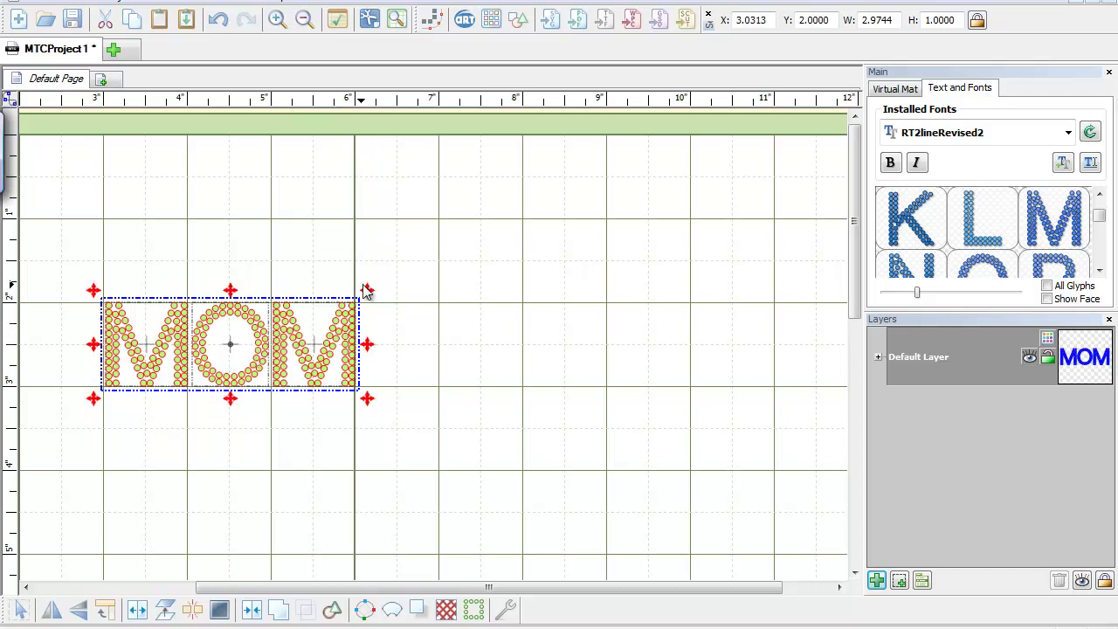
pyautogui.click(266, 344)
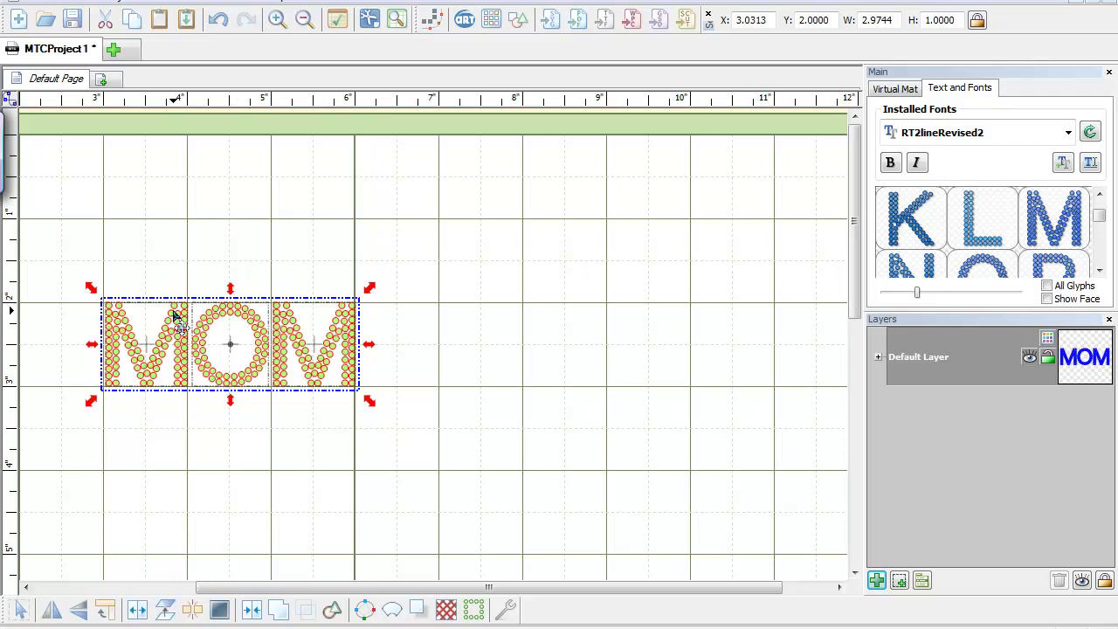
pyautogui.moveTo(367, 291); pyautogui.dragTo(503, 284)
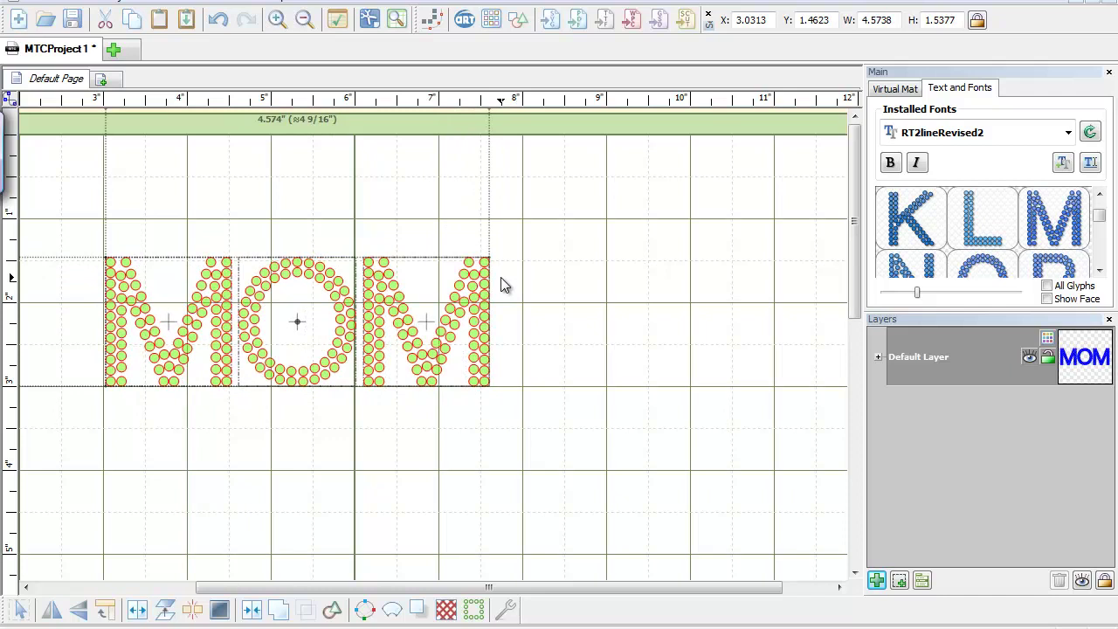
pyautogui.moveTo(503, 284); pyautogui.dragTo(502, 283)
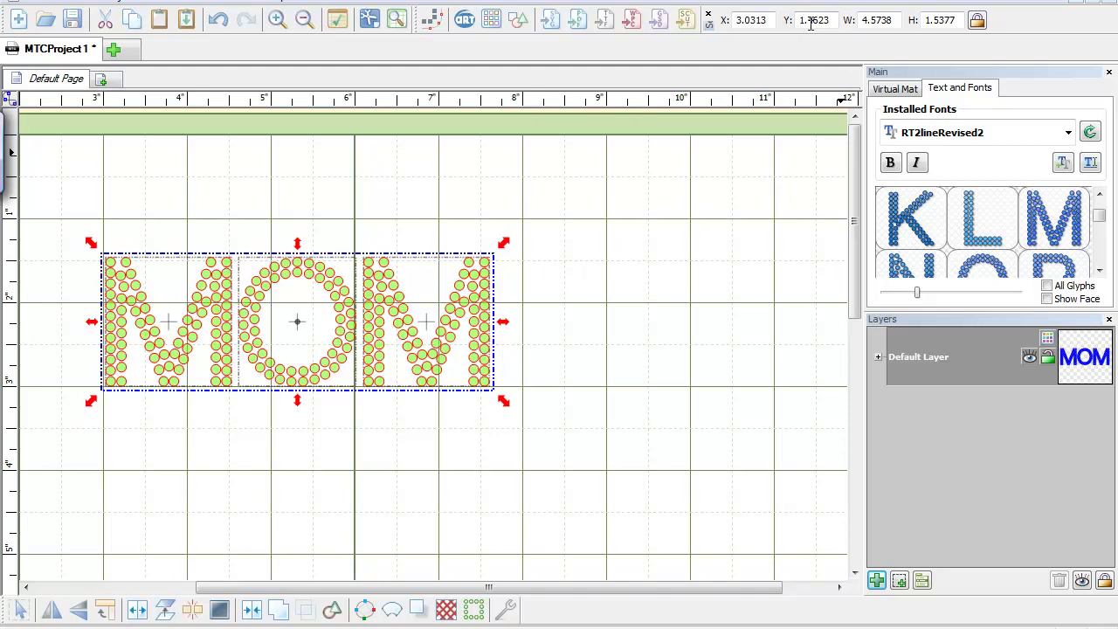
# Step: Break the final M of MOM into separate stones
pyautogui.click(549, 252)
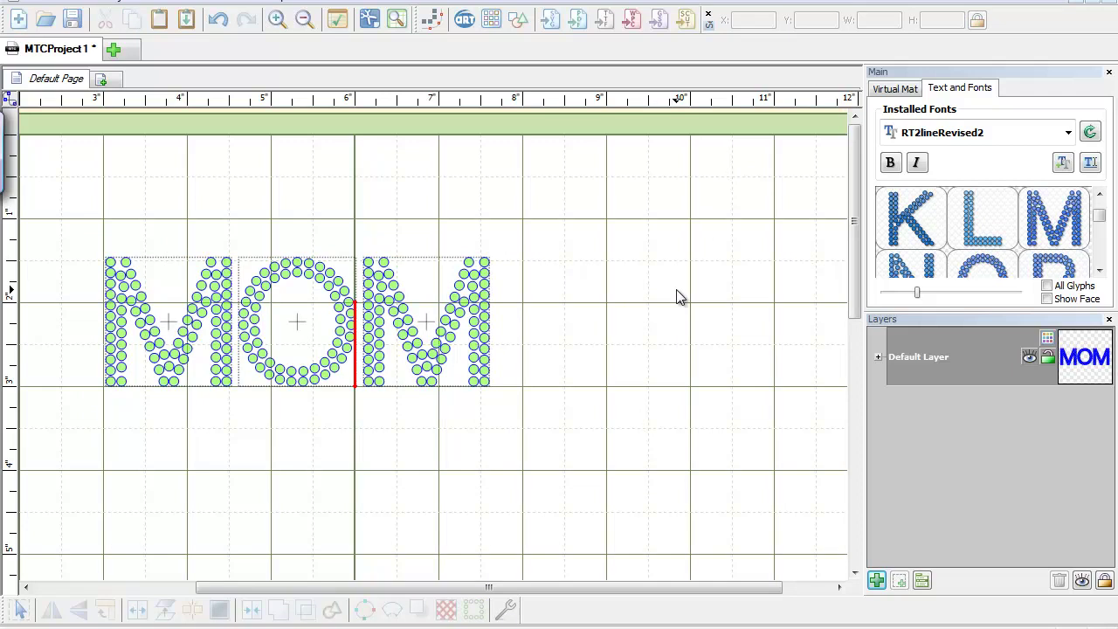
pyautogui.click(372, 267)
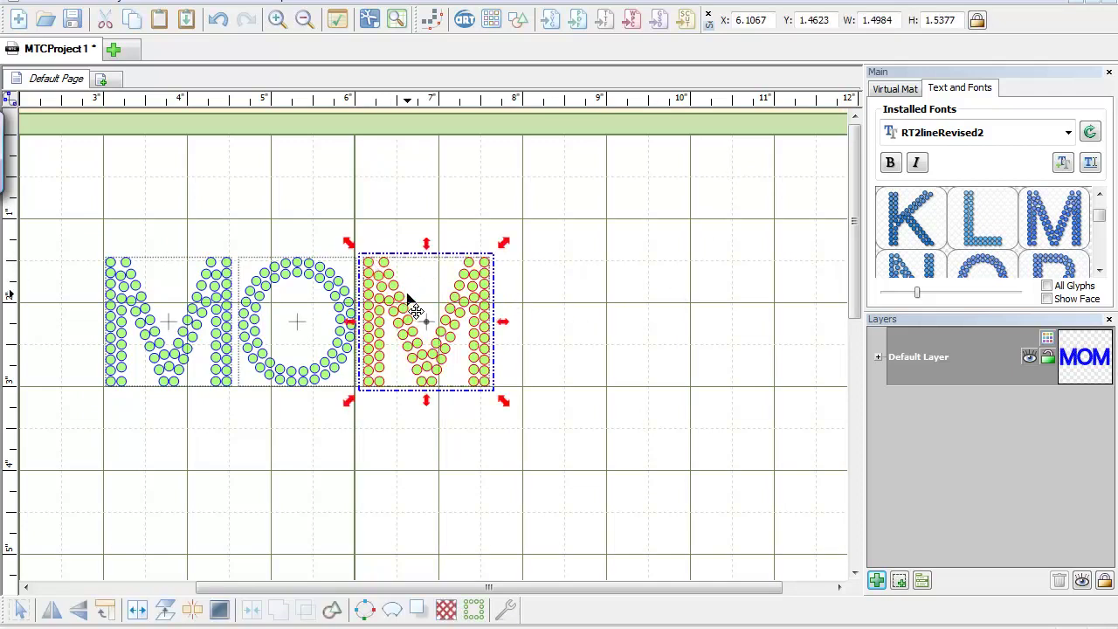
pyautogui.click(192, 612)
pyautogui.click(587, 477)
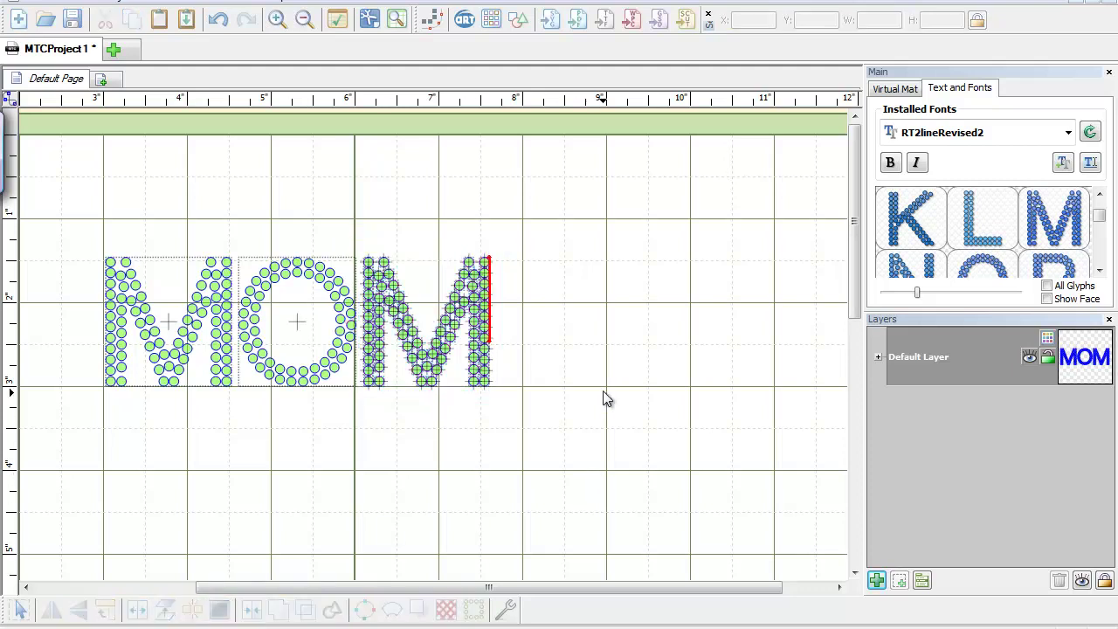
# Step: Check a single stone's size, about 0.116 inches, then select all the M's stones
pyautogui.click(385, 266)
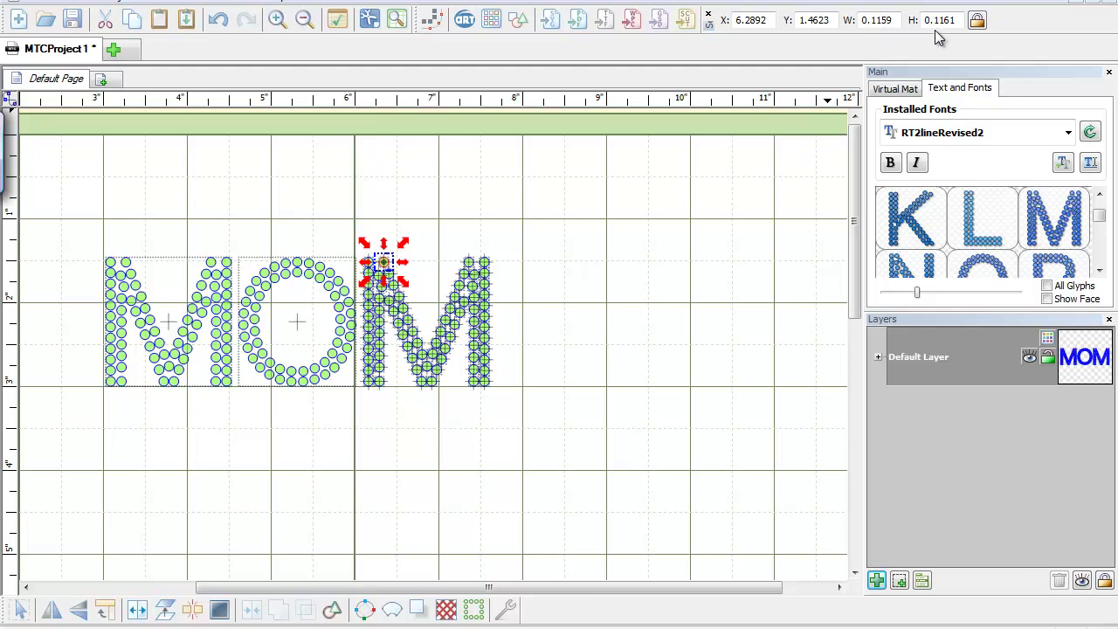
pyautogui.click(462, 245)
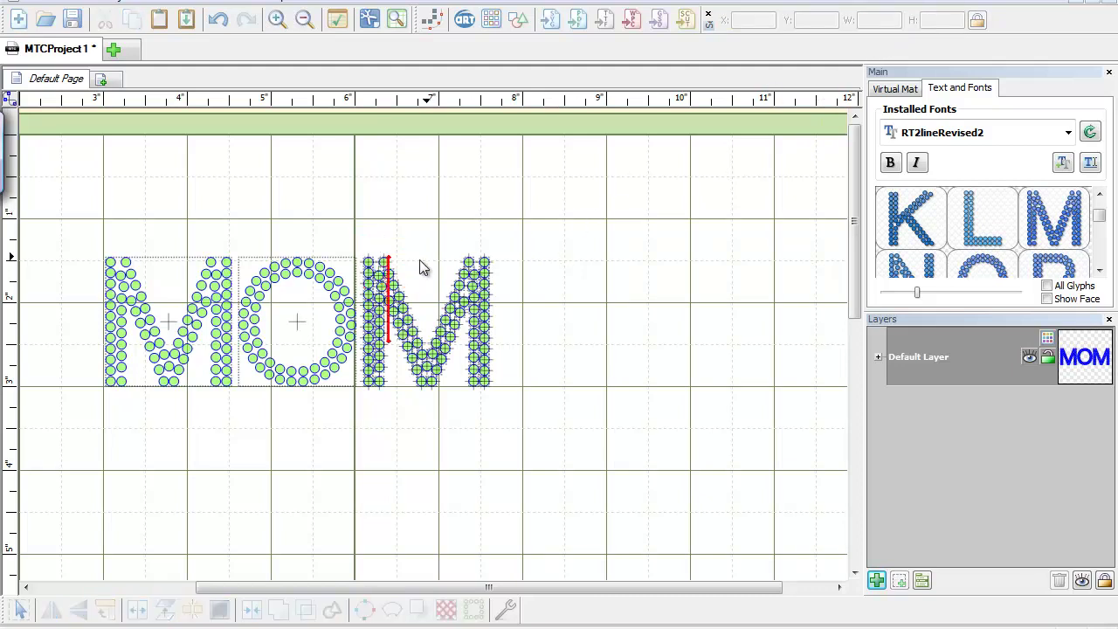
pyautogui.click(369, 264)
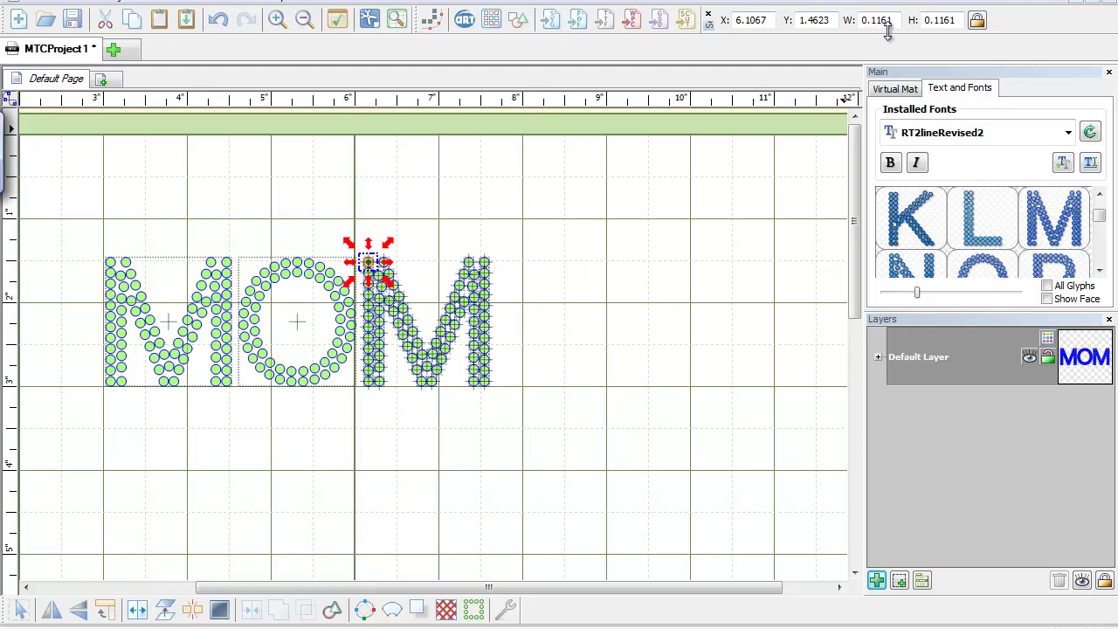
pyautogui.click(576, 279)
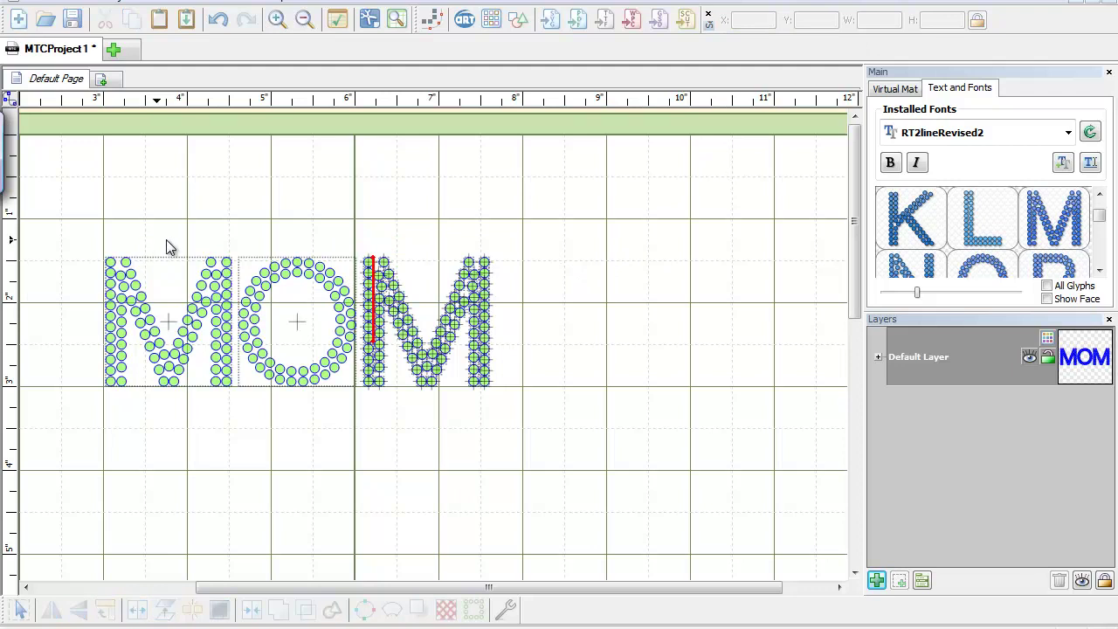
pyautogui.moveTo(358, 240); pyautogui.dragTo(504, 415)
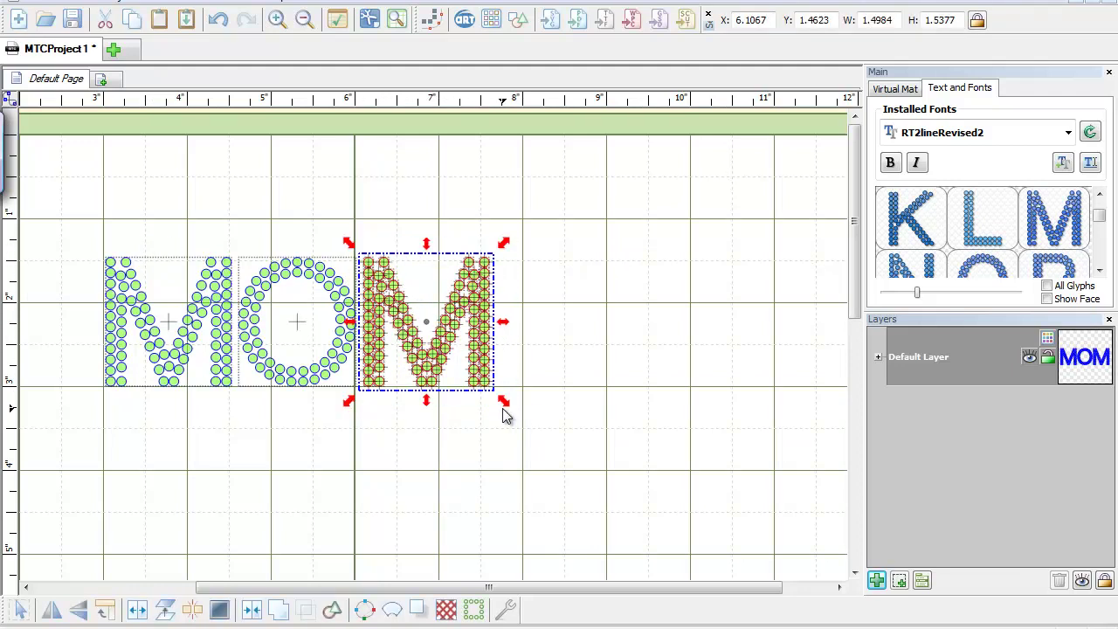
# Step: Remove the overlapping stones from the last M
pyautogui.click(139, 611)
pyautogui.click(706, 351)
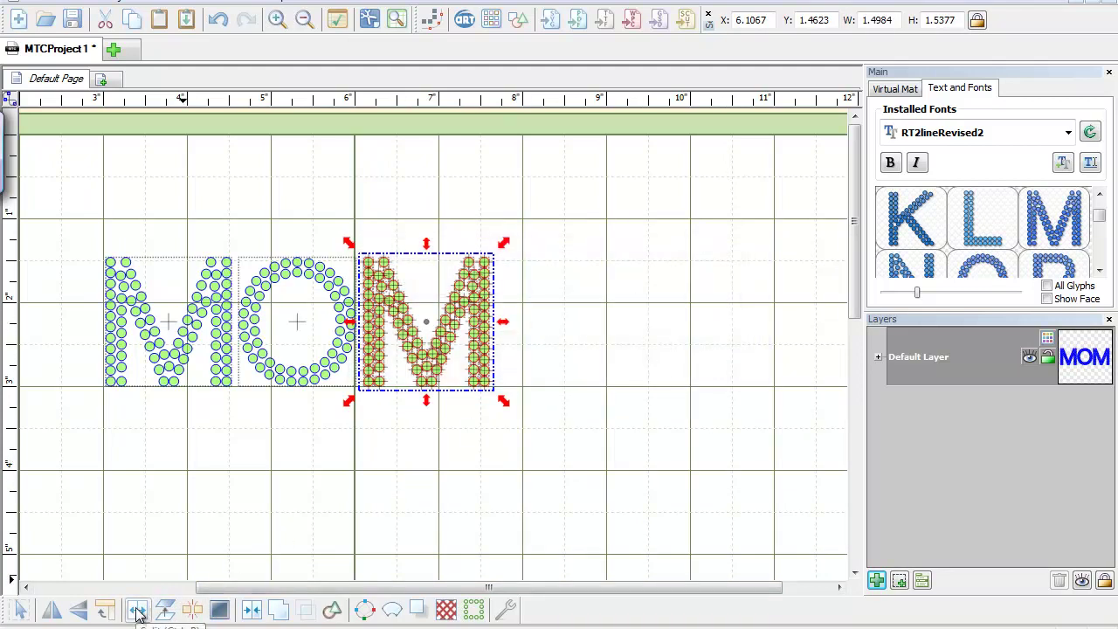
pyautogui.click(251, 611)
pyautogui.click(410, 531)
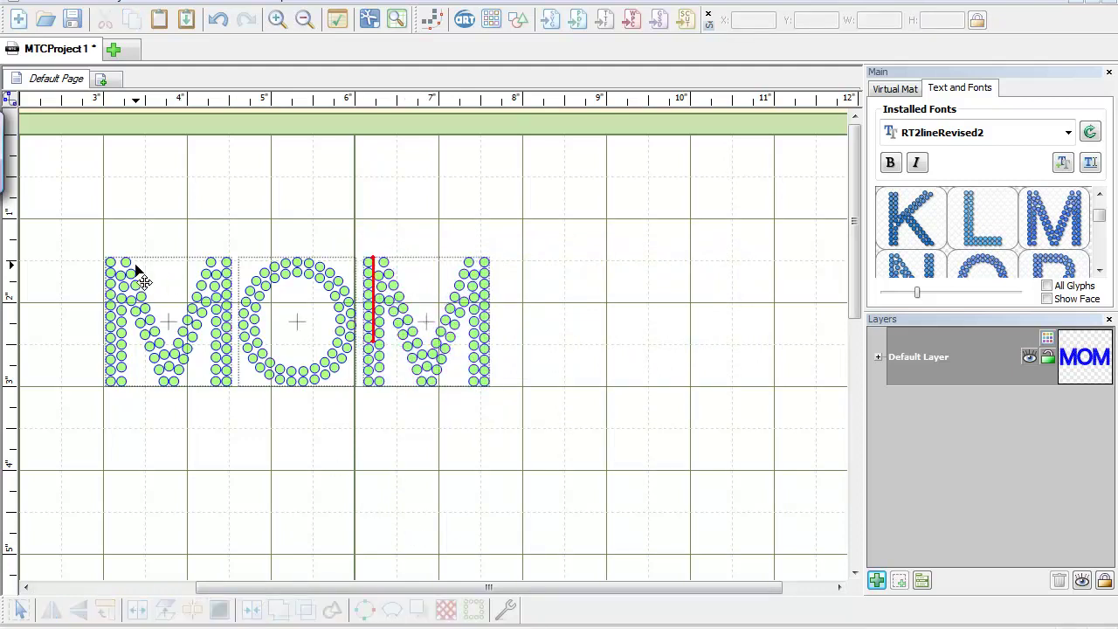
# Step: Enlarge the whole MOM word to 4.9914 by 1.6781 inches
pyautogui.moveTo(89, 241); pyautogui.dragTo(529, 419)
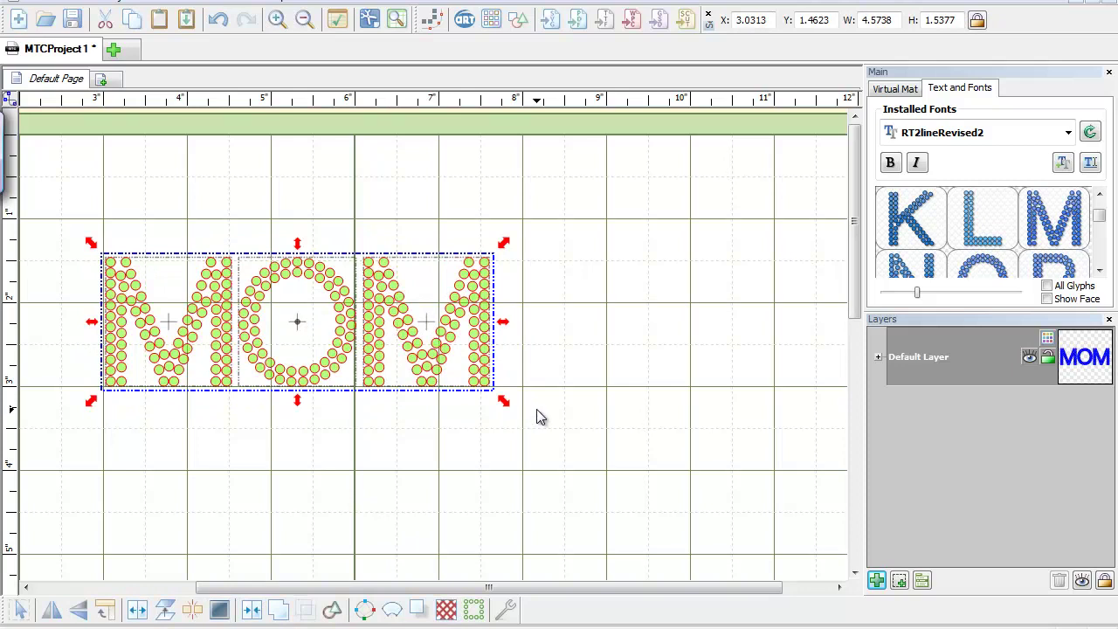
pyautogui.moveTo(505, 249); pyautogui.dragTo(541, 246)
pyautogui.click(599, 300)
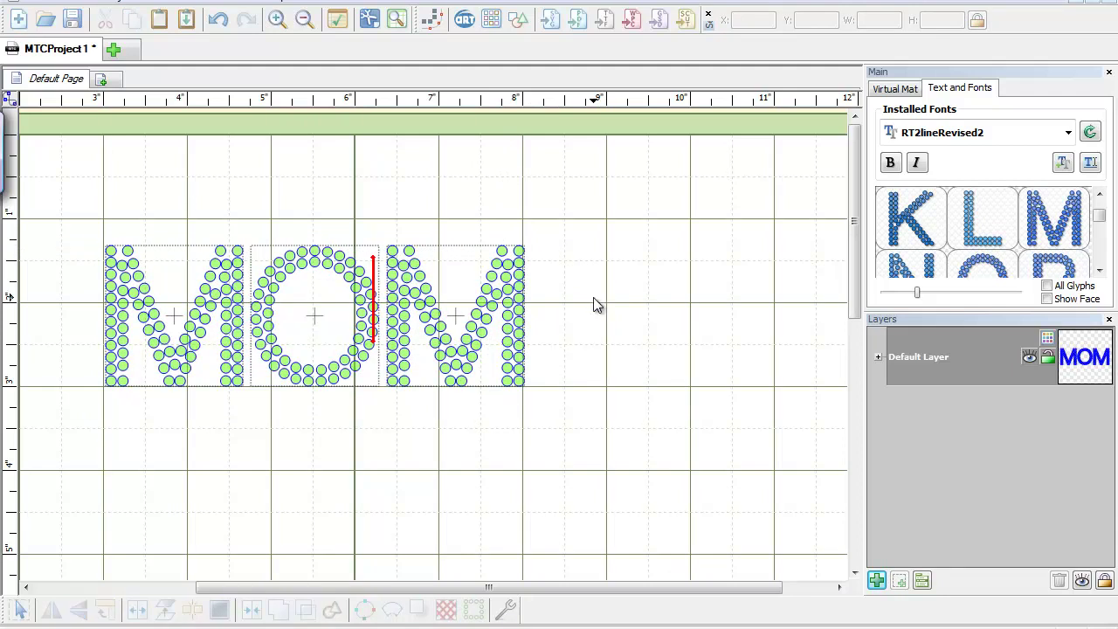
# Step: Convert the last M into outlined rhinestones, then inspect one of its stones and the O
pyautogui.click(499, 253)
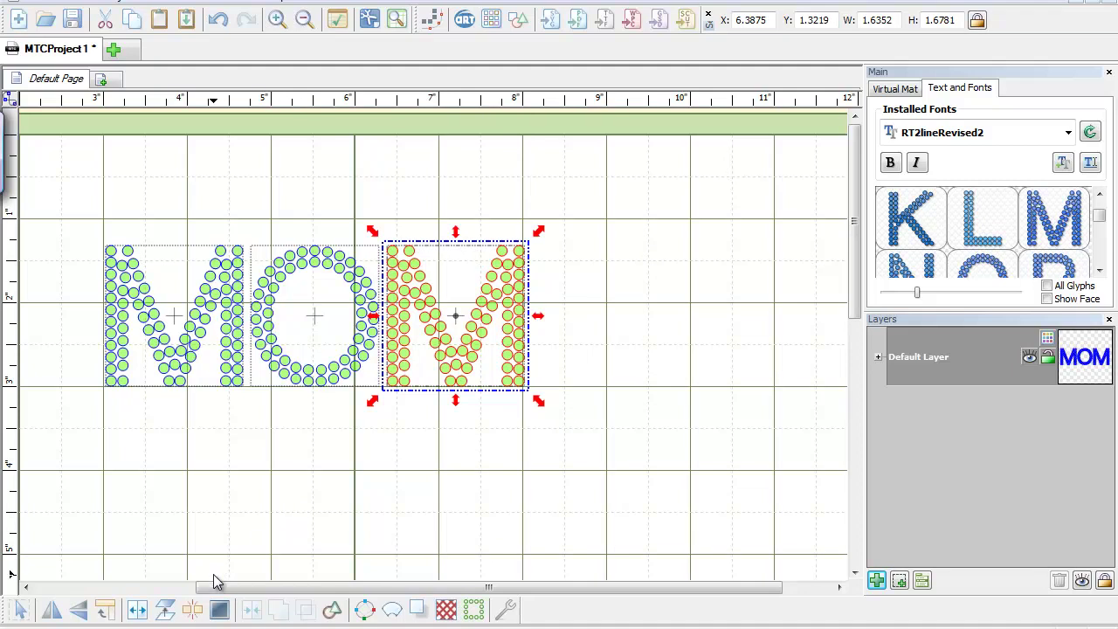
pyautogui.click(194, 615)
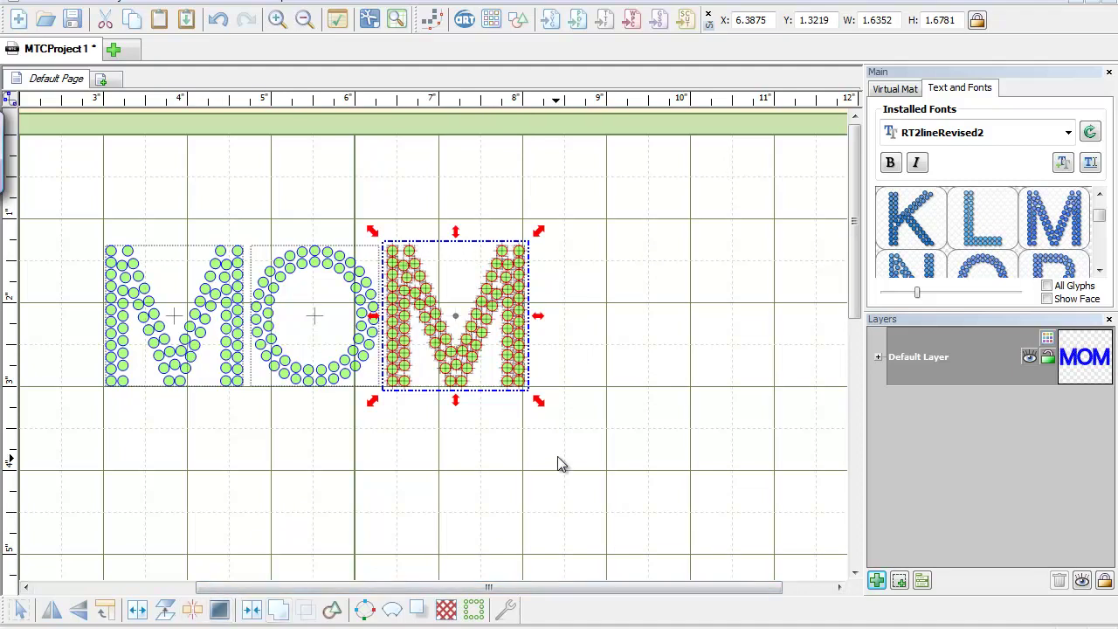
pyautogui.click(393, 253)
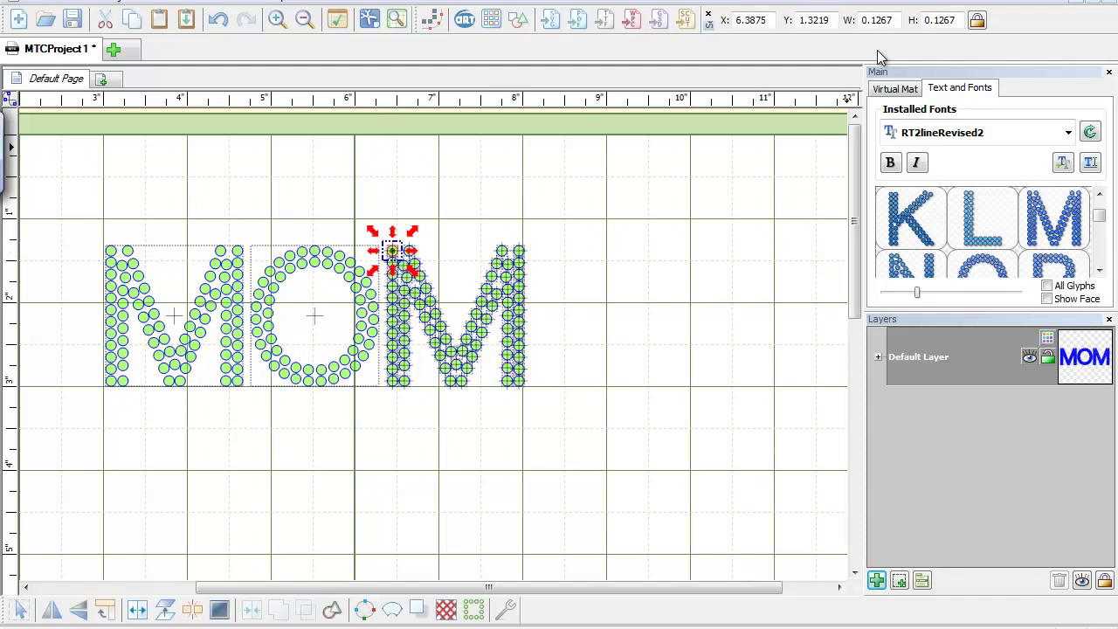
pyautogui.click(648, 338)
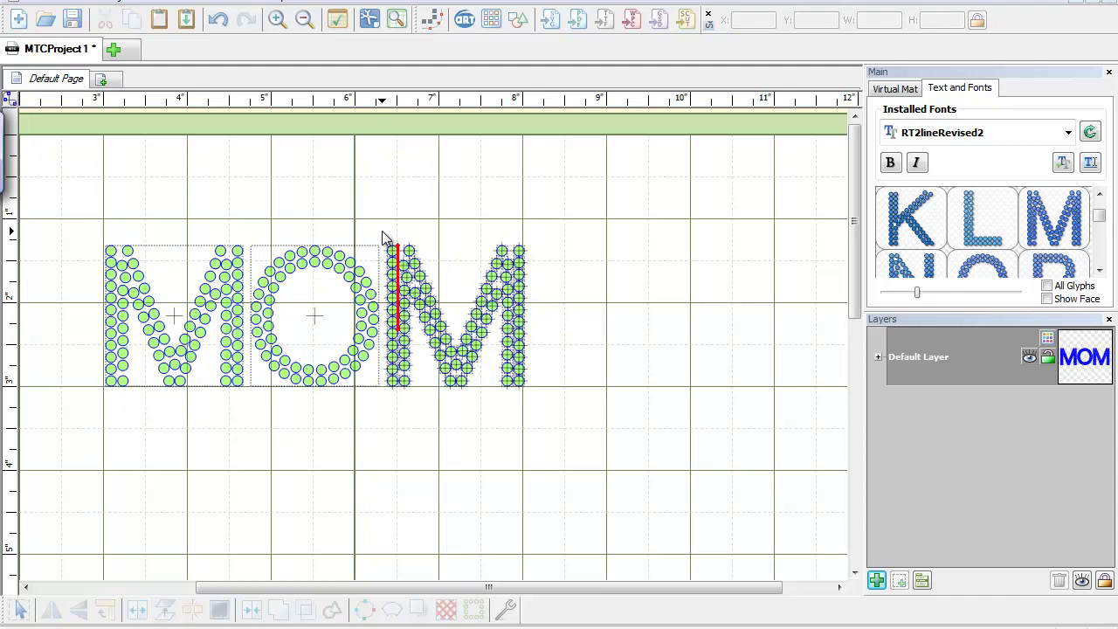
pyautogui.click(284, 254)
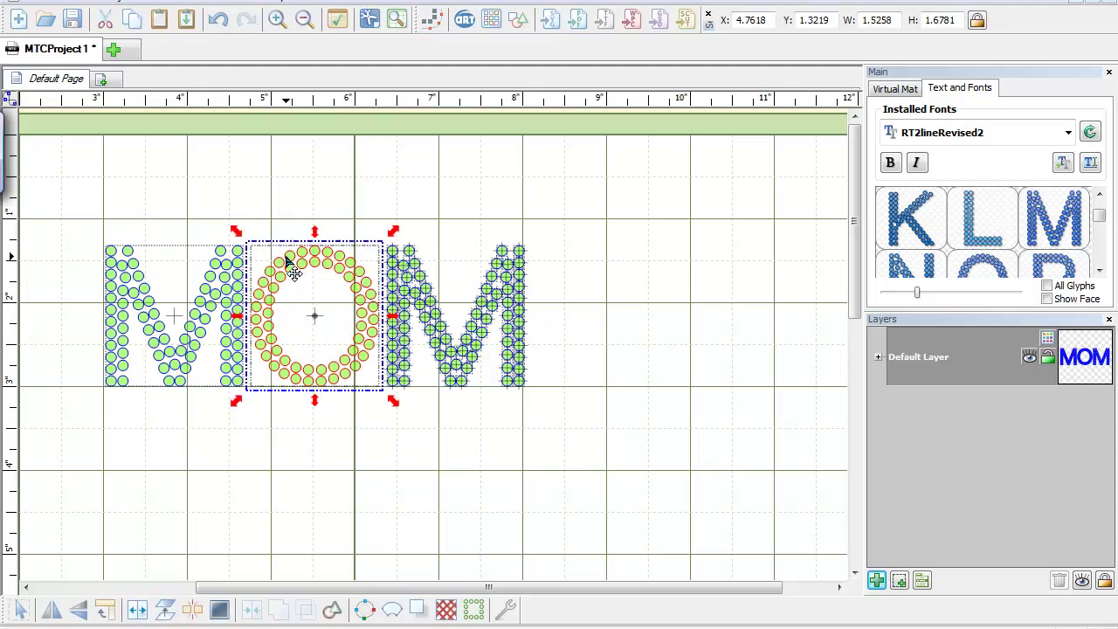
pyautogui.click(286, 206)
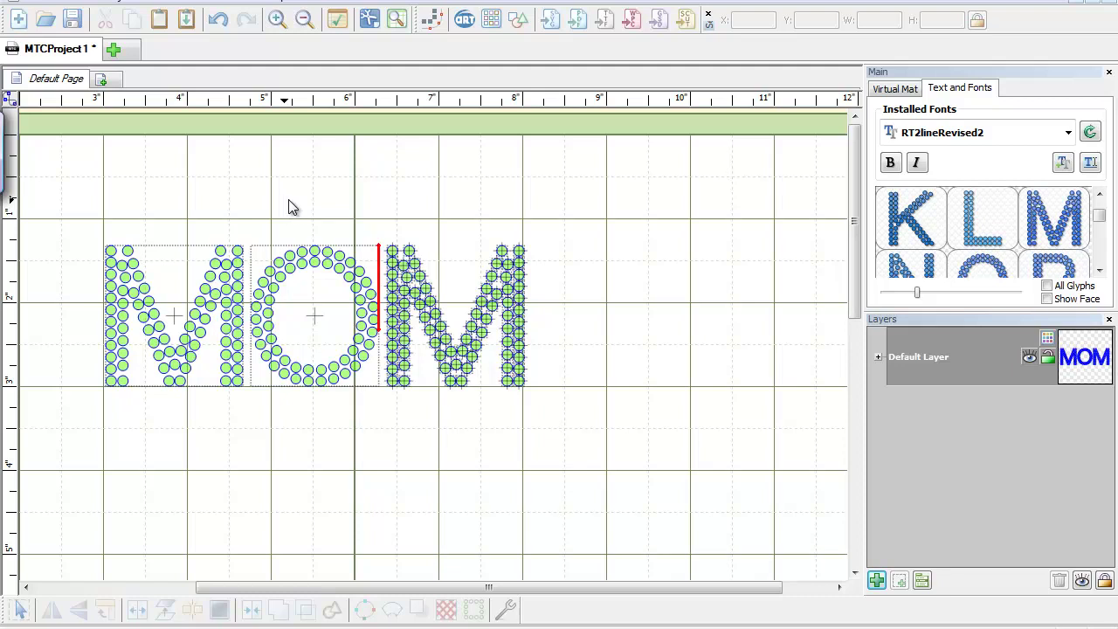
pyautogui.click(743, 627)
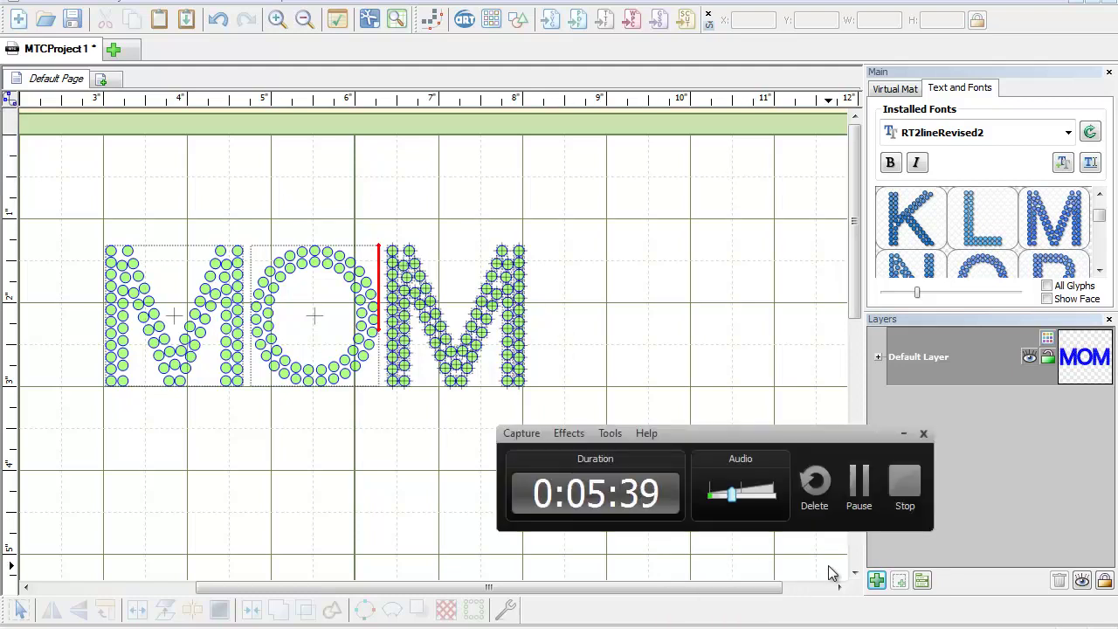
# Step: Switch from Make The Cut to CorelDRAW X4's rhinestone font sample page
pyautogui.click(905, 485)
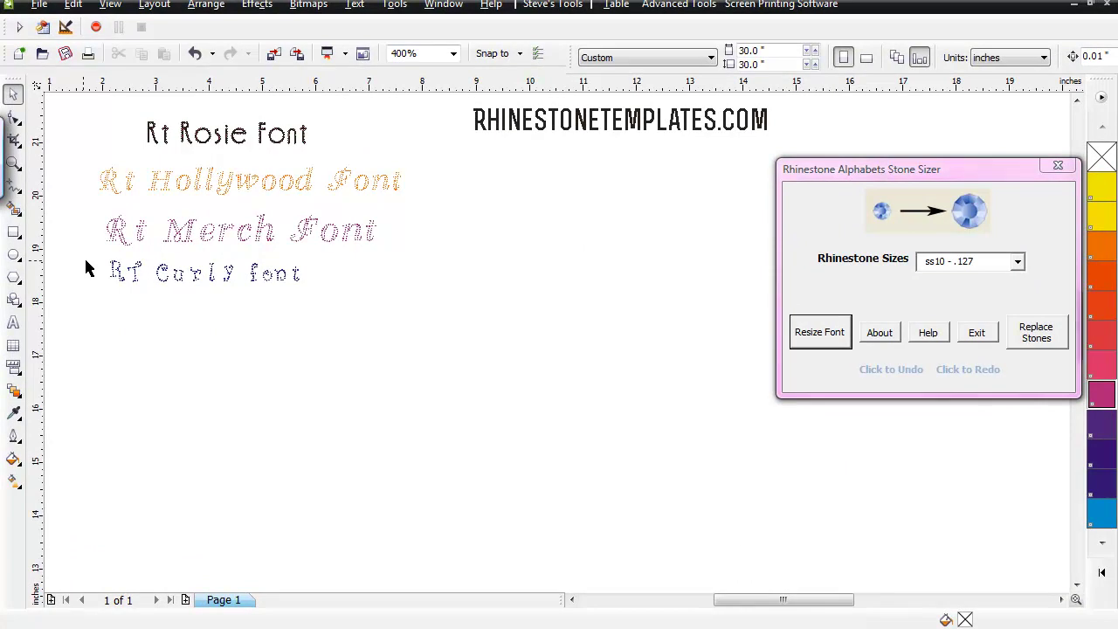
# Step: Move the RT.Curly.font sample to mid-page, keeping the Stone Sizer at ss10 - .127
pyautogui.moveTo(354, 319); pyautogui.dragTo(358, 322)
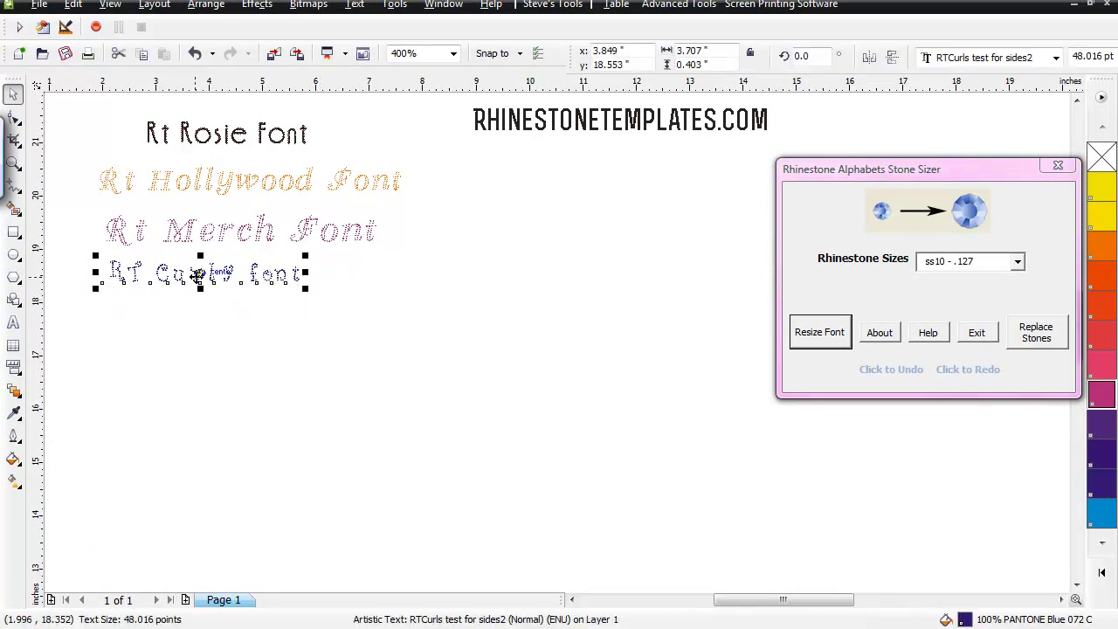
pyautogui.moveTo(199, 274); pyautogui.dragTo(444, 372)
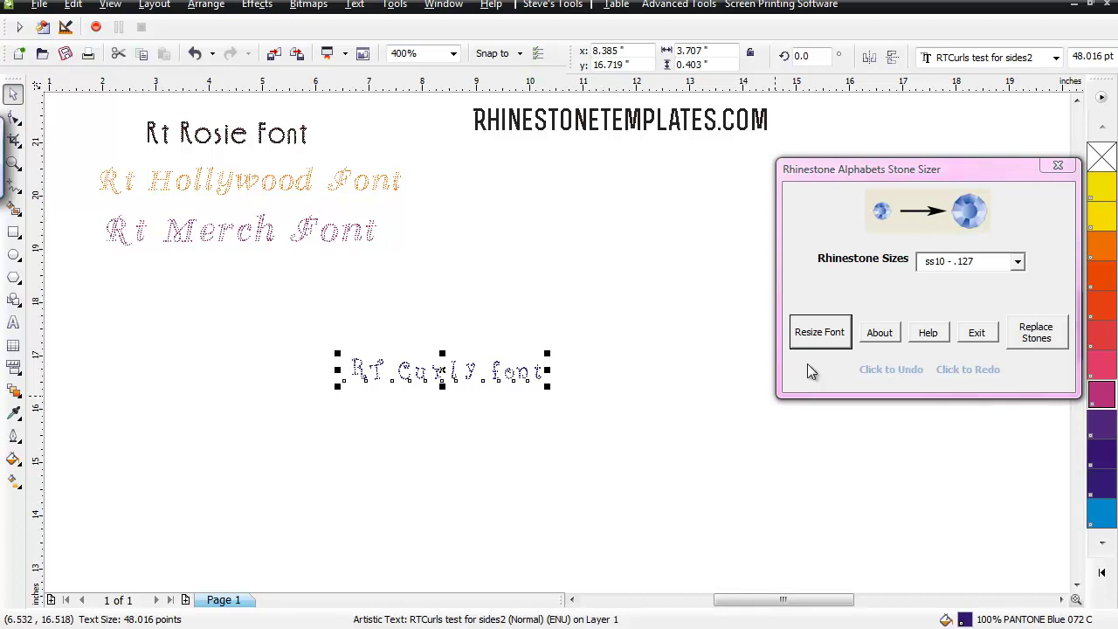
pyautogui.click(1019, 263)
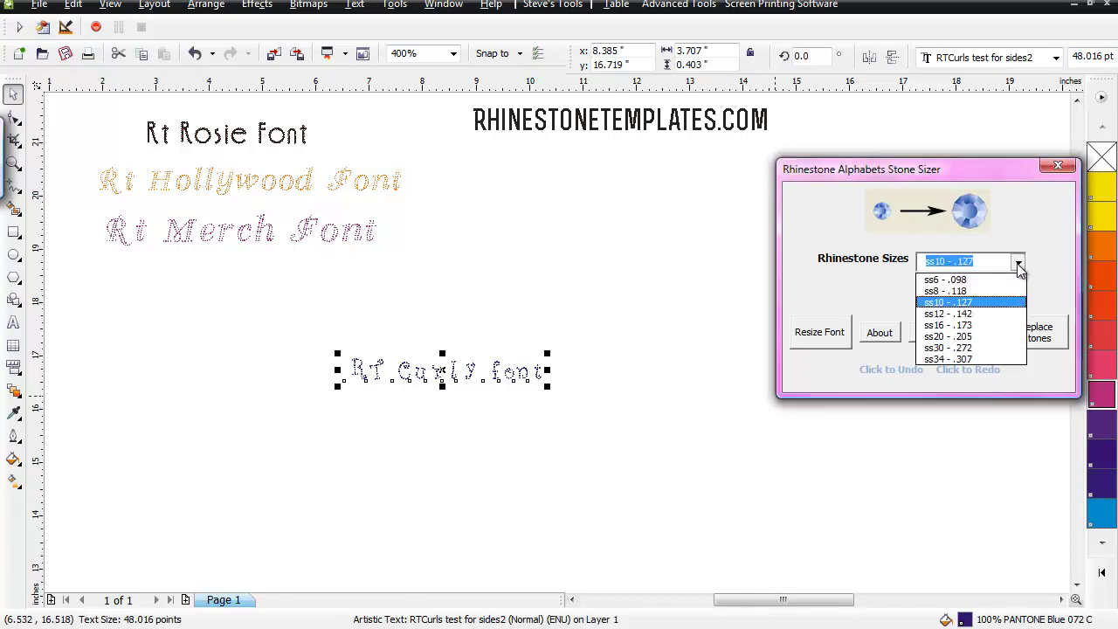
pyautogui.click(936, 304)
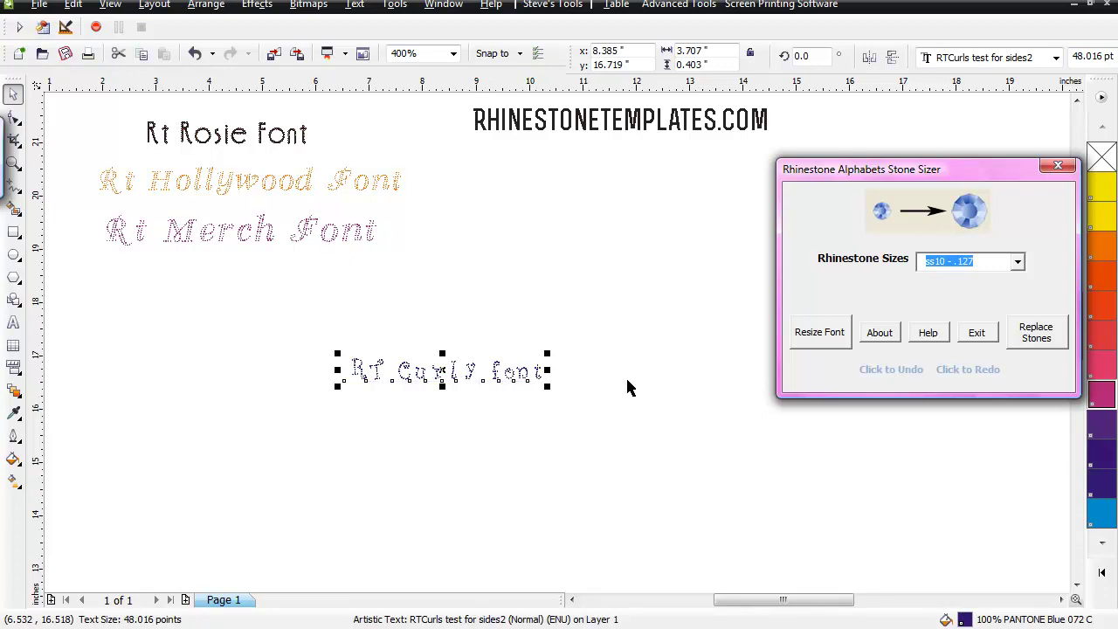
# Step: Resize the Curly sample into 190 ss10 stones of 0.127 inches and select them all
pyautogui.click(818, 336)
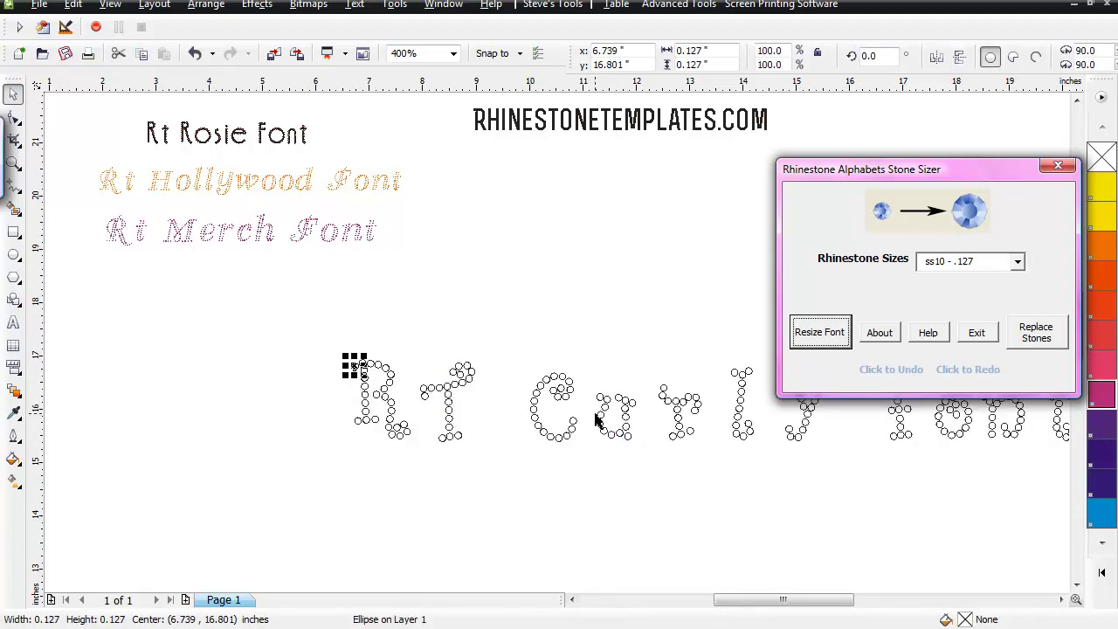
pyautogui.moveTo(797, 601); pyautogui.dragTo(818, 601)
pyautogui.moveTo(973, 172); pyautogui.dragTo(976, 87)
pyautogui.click(324, 363)
pyautogui.click(299, 371)
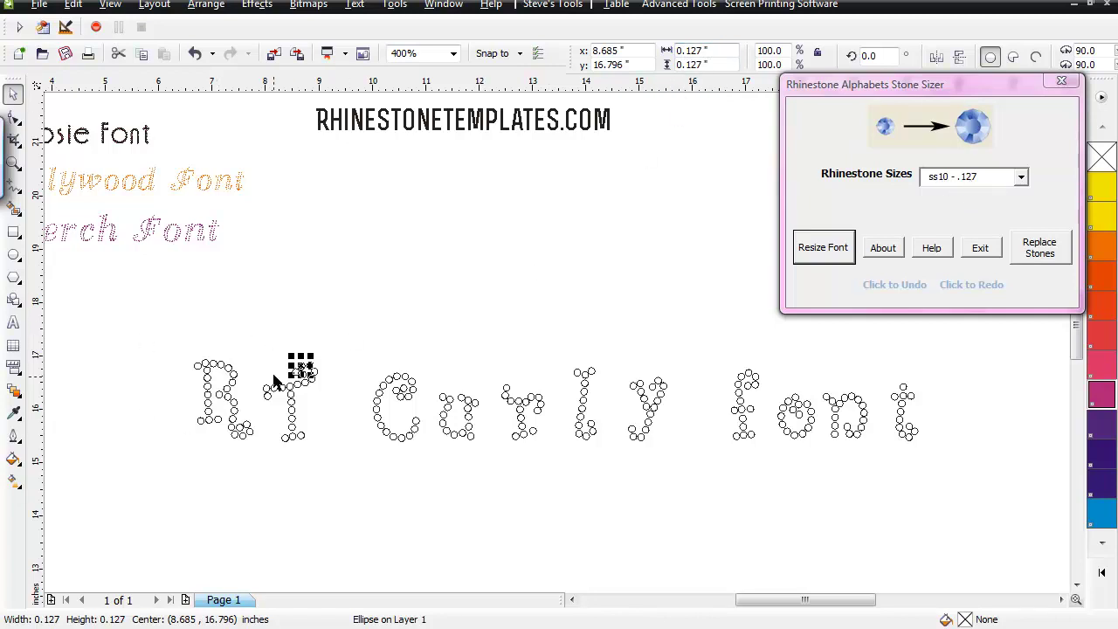
pyautogui.click(328, 334)
pyautogui.moveTo(749, 429); pyautogui.dragTo(957, 498)
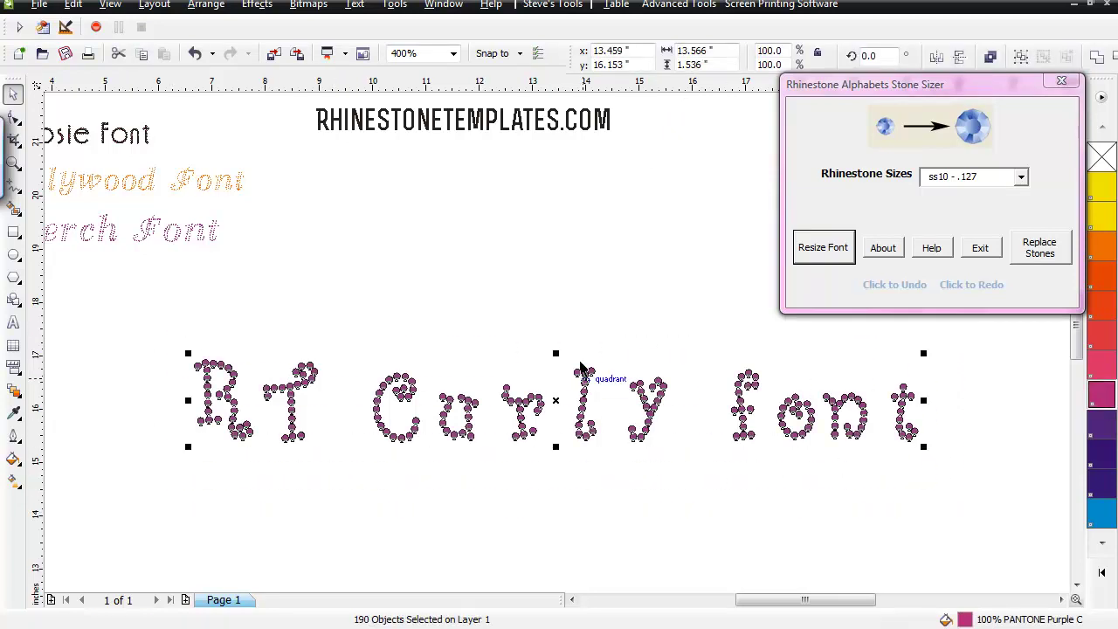
# Step: Rebuild the Curly text sample with ss6 - .098 stones using Resize Font
pyautogui.click(566, 319)
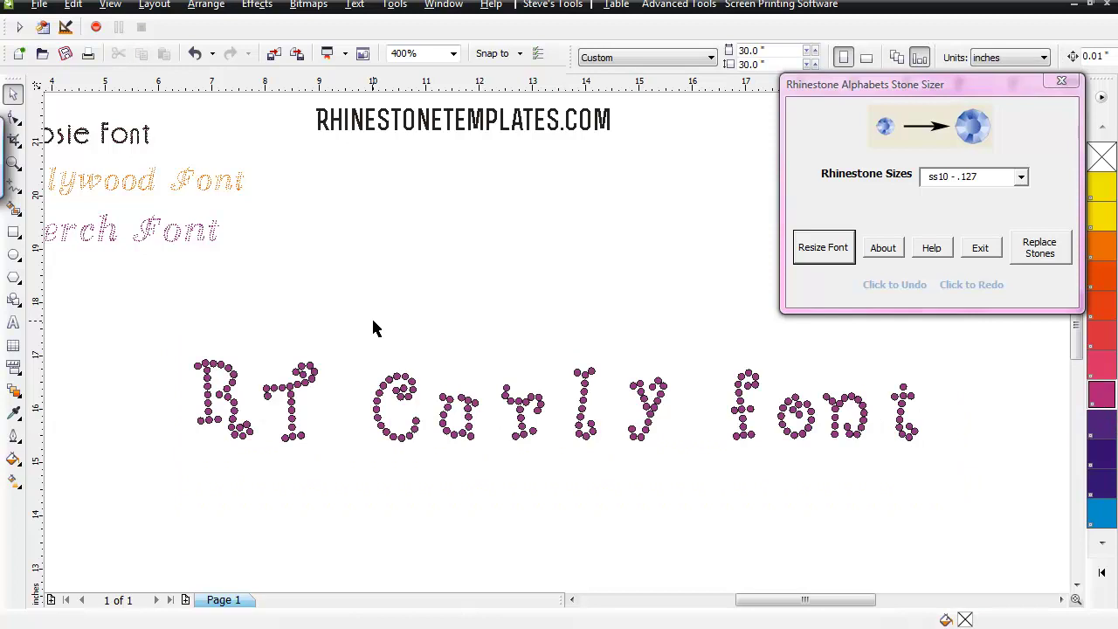
pyautogui.click(1021, 178)
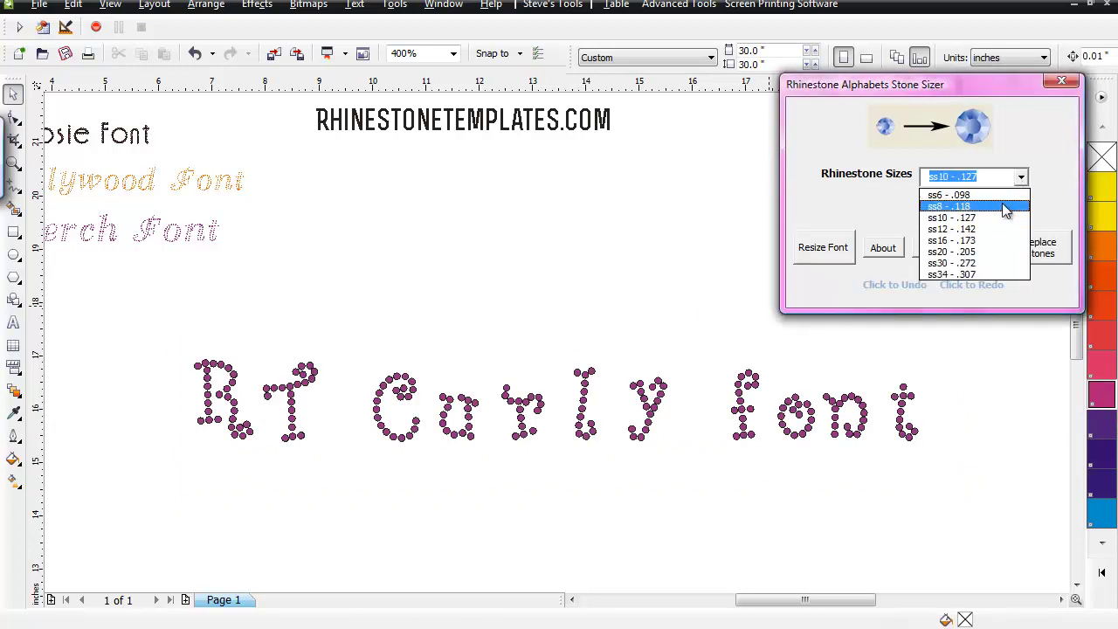
pyautogui.click(996, 192)
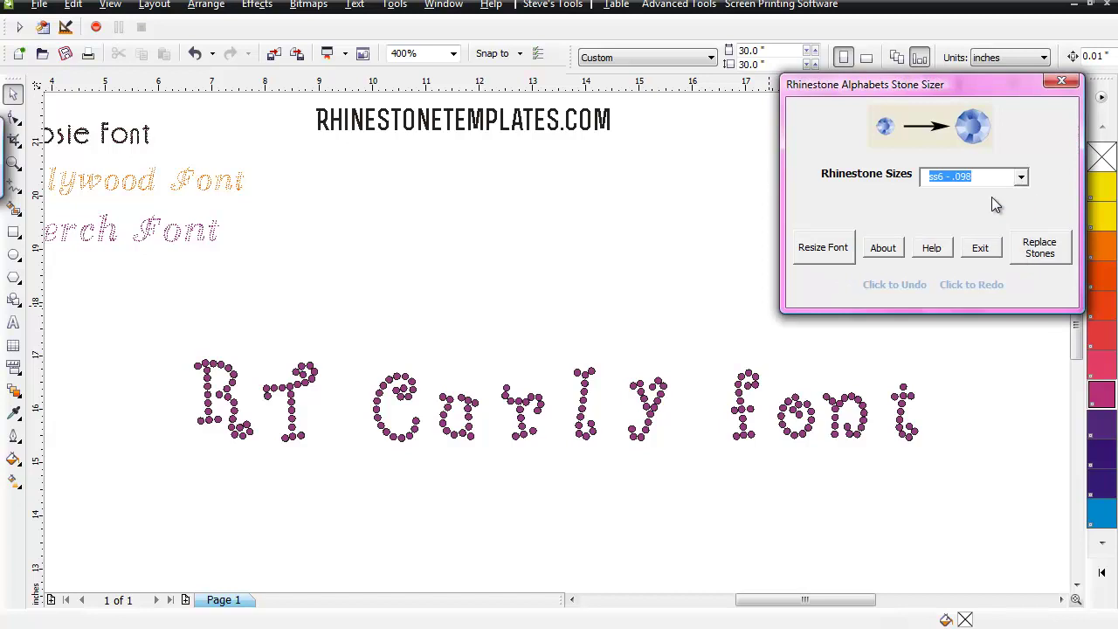
pyautogui.click(809, 252)
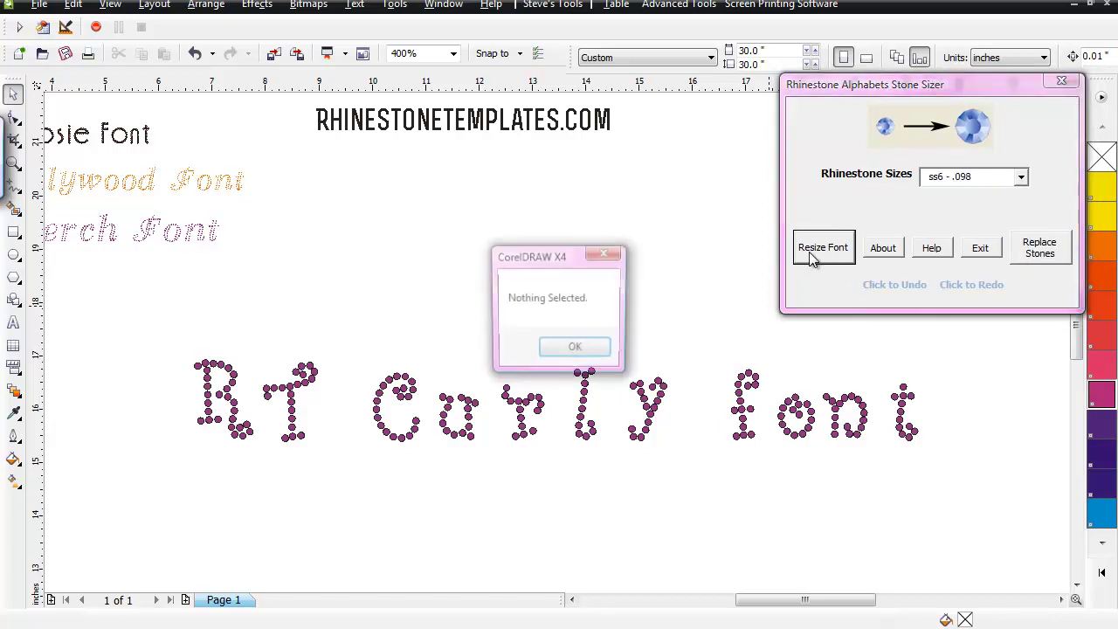
pyautogui.click(597, 352)
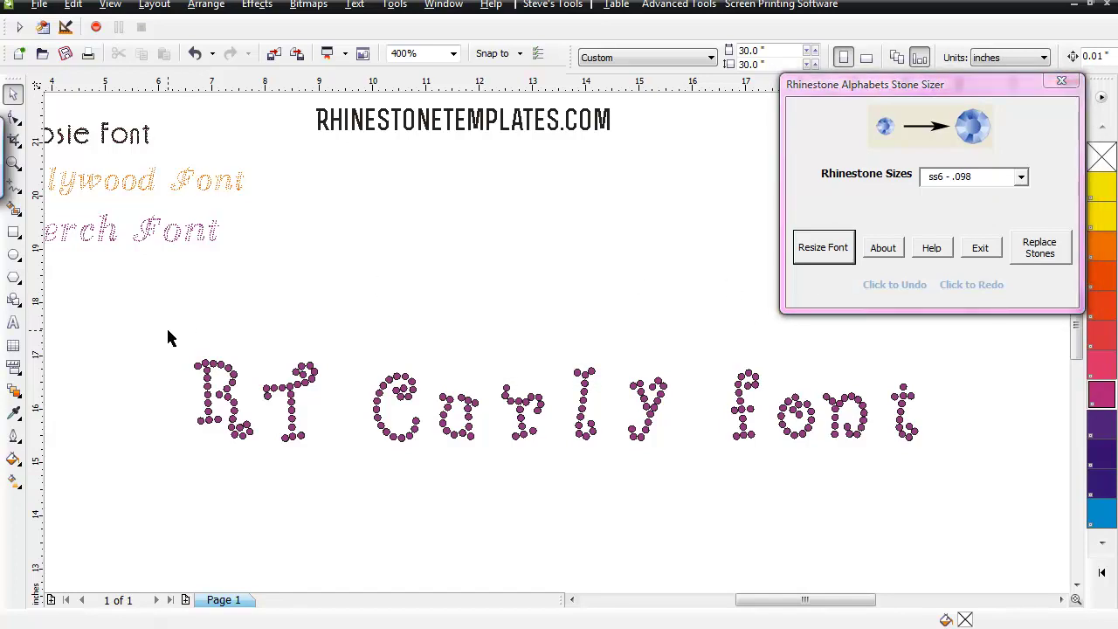
pyautogui.moveTo(1003, 541); pyautogui.dragTo(1001, 538)
pyautogui.click(833, 250)
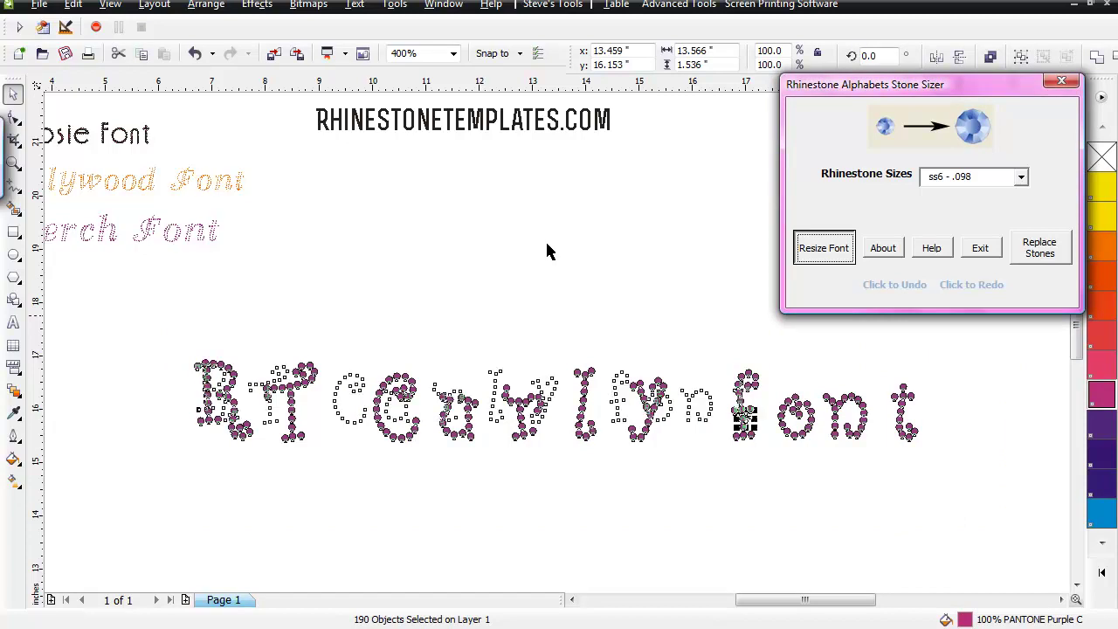
# Step: Fill the rebuilt Curly stones with PANTONE Rhodamine Red
pyautogui.moveTo(157, 331); pyautogui.dragTo(828, 499)
pyautogui.click(1101, 365)
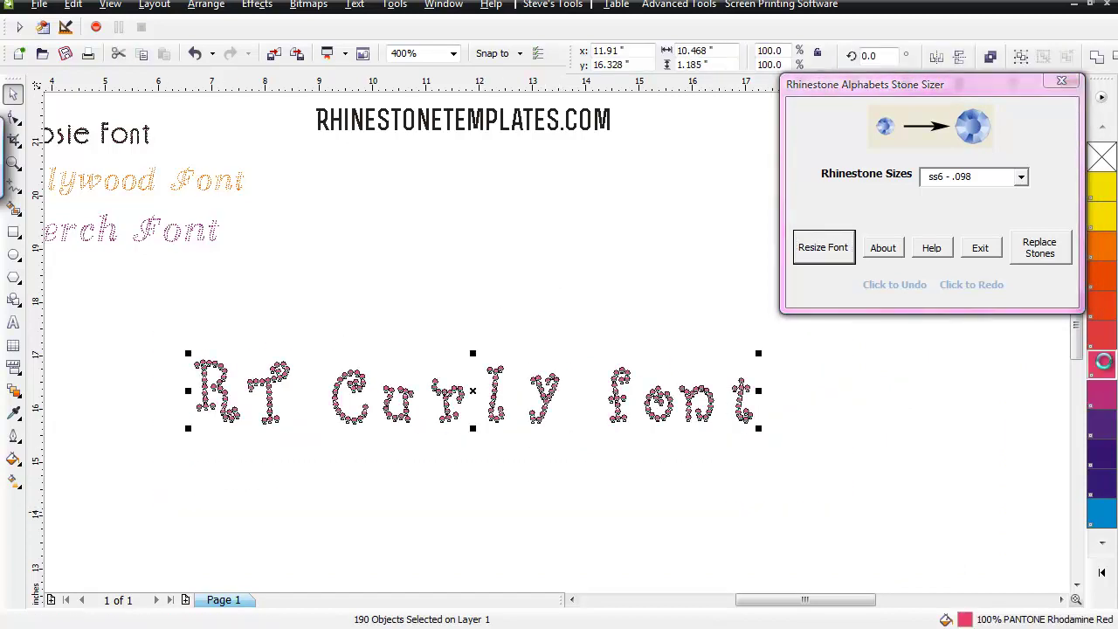
pyautogui.click(868, 429)
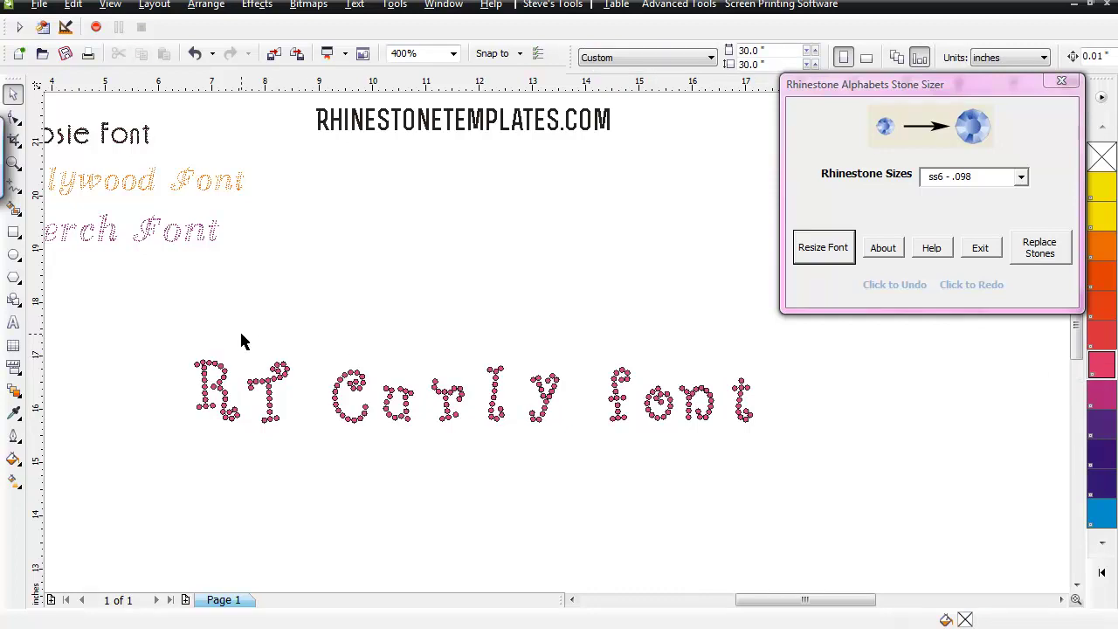
# Step: Nudge the trailing Curly letters left to close the gaps after RT
pyautogui.moveTo(337, 391); pyautogui.dragTo(790, 476)
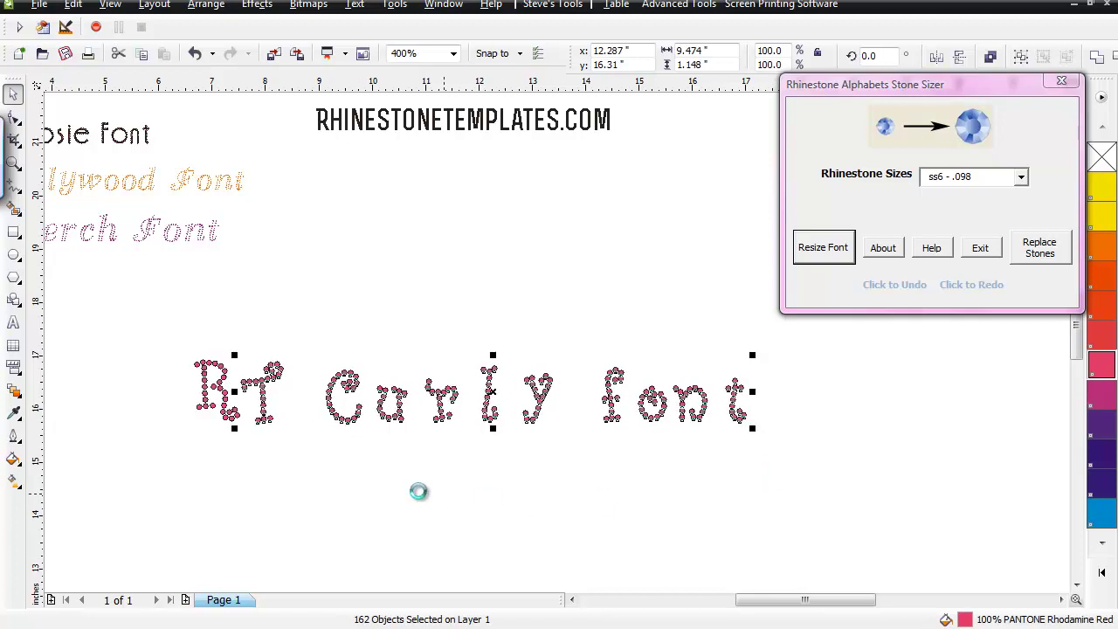
pyautogui.moveTo(307, 357); pyautogui.dragTo(802, 491)
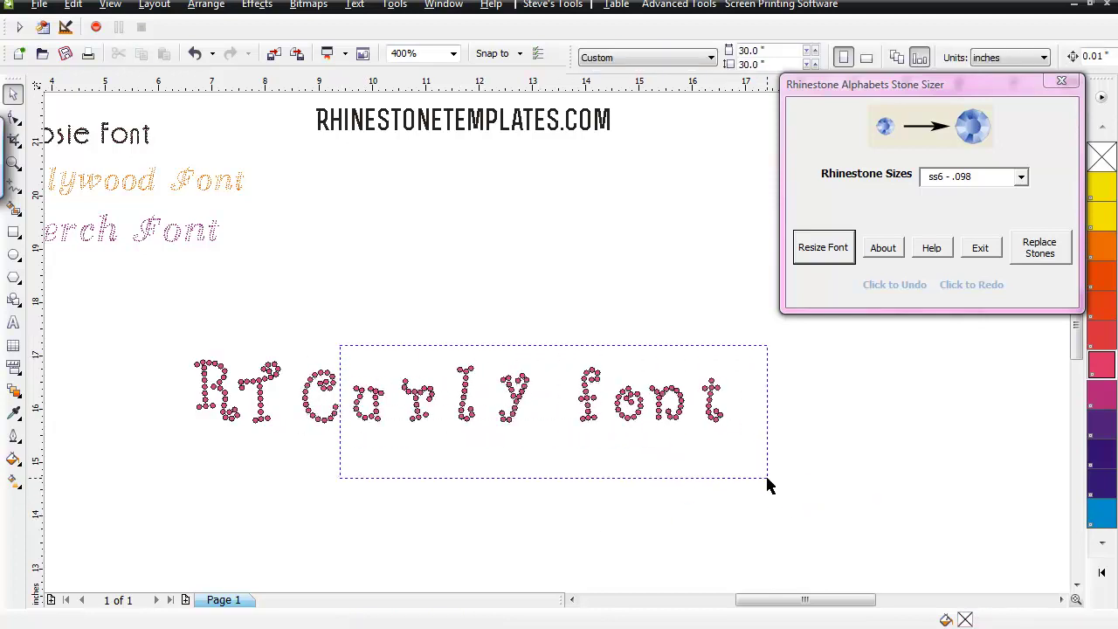
pyautogui.moveTo(767, 485); pyautogui.dragTo(766, 487)
pyautogui.moveTo(380, 338); pyautogui.dragTo(761, 484)
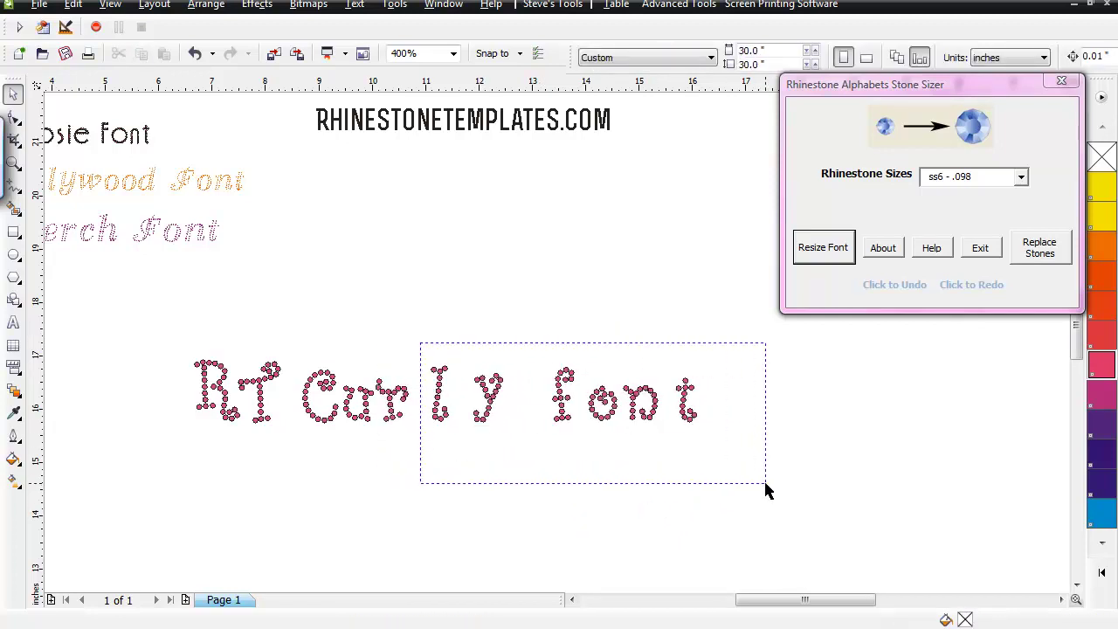
pyautogui.moveTo(765, 484); pyautogui.dragTo(760, 484)
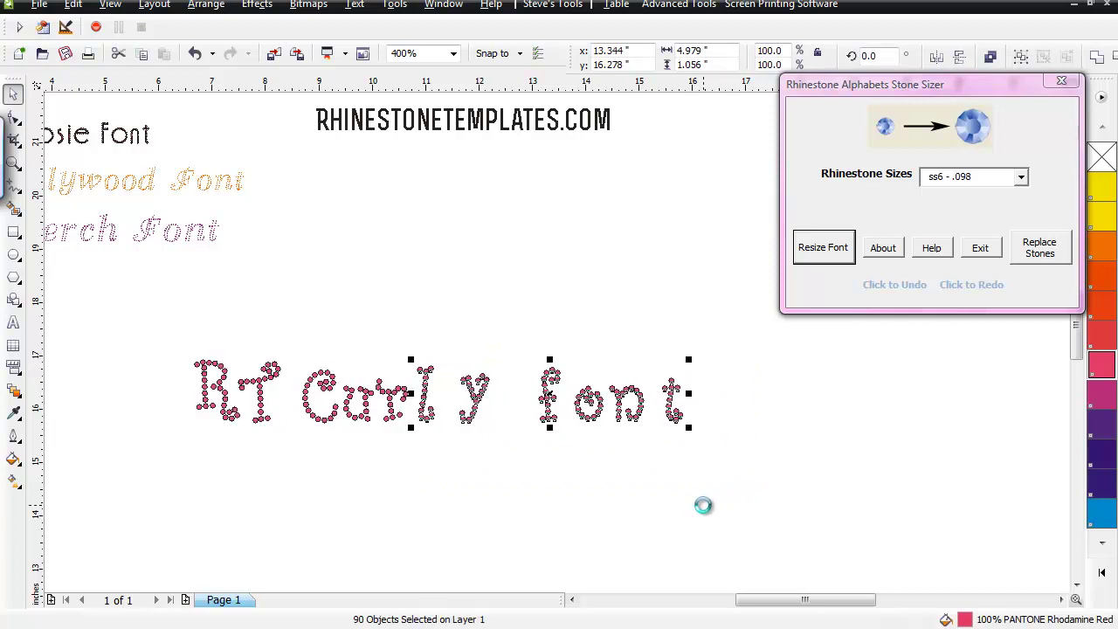
# Step: Scale the Curly sample down to 3.651 x 0.472 inches and move it up-left
pyautogui.moveTo(177, 328); pyautogui.dragTo(782, 502)
pyautogui.moveTo(688, 353); pyautogui.dragTo(395, 391)
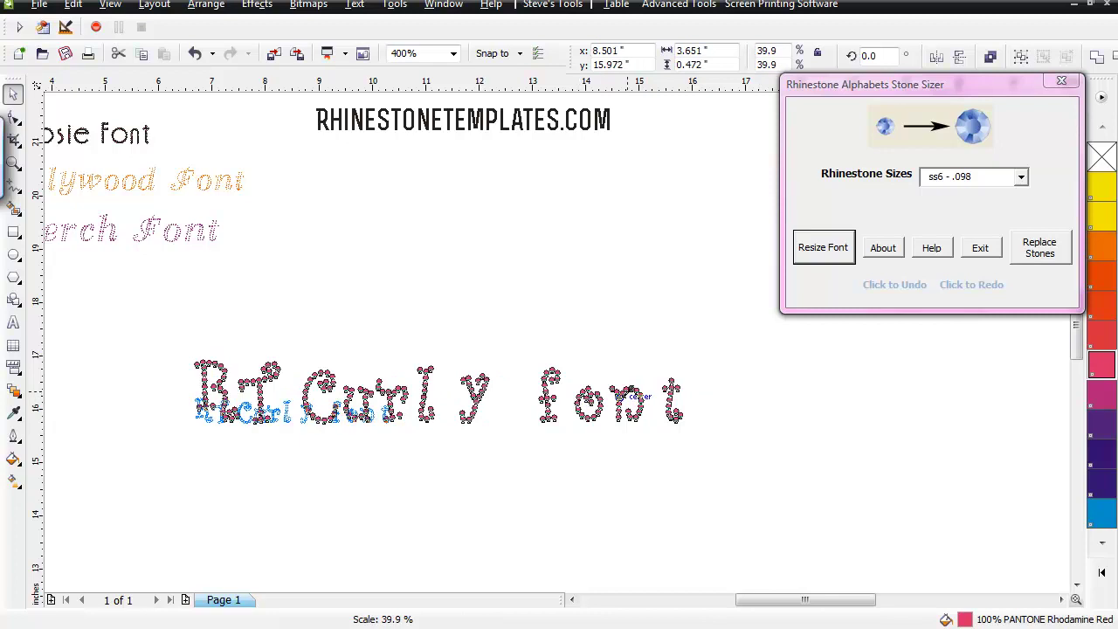
pyautogui.moveTo(321, 419); pyautogui.dragTo(86, 342)
pyautogui.moveTo(751, 601); pyautogui.dragTo(731, 609)
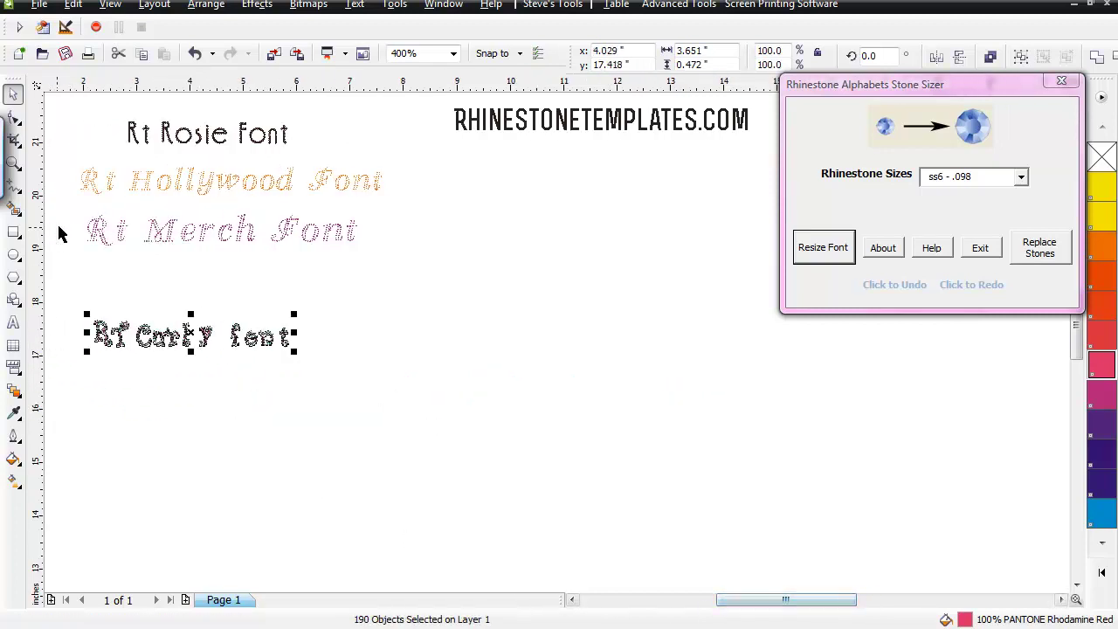
# Step: Put RT Curly font right under Rt Hollywood Font, shifting Rt Merch Font down and slightly left
pyautogui.moveTo(400, 288); pyautogui.dragTo(399, 284)
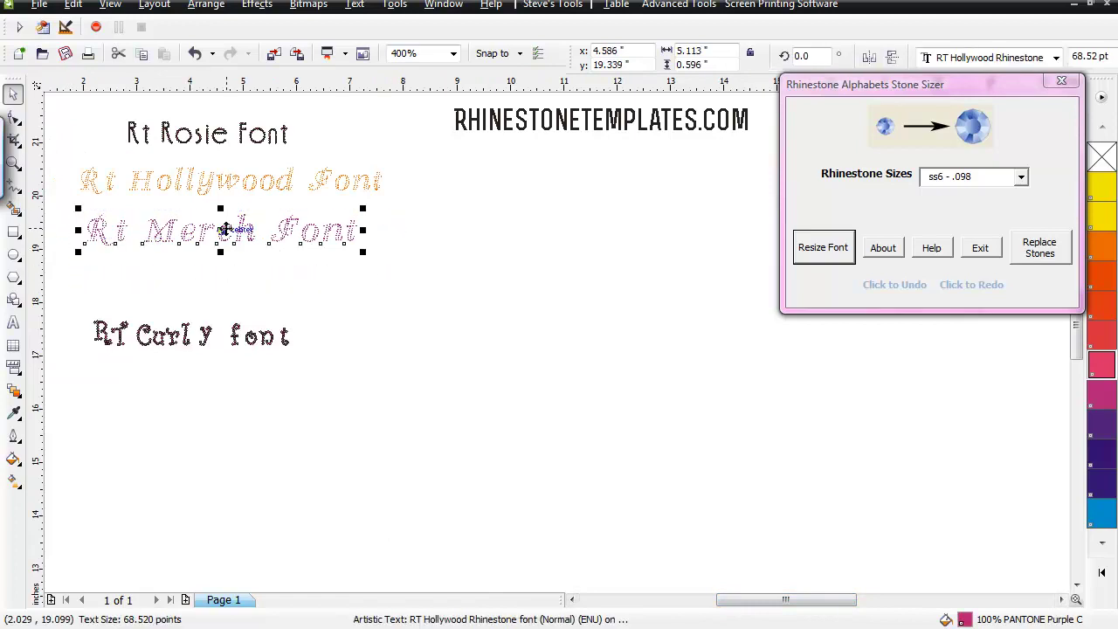
pyautogui.moveTo(256, 244); pyautogui.dragTo(524, 389)
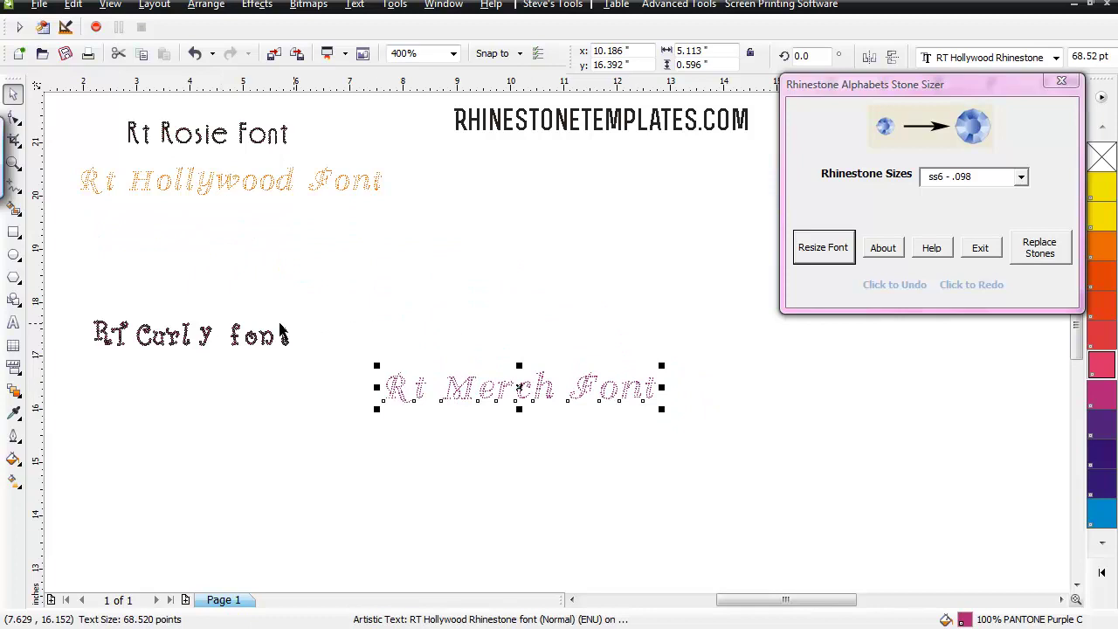
pyautogui.moveTo(75, 289); pyautogui.dragTo(324, 399)
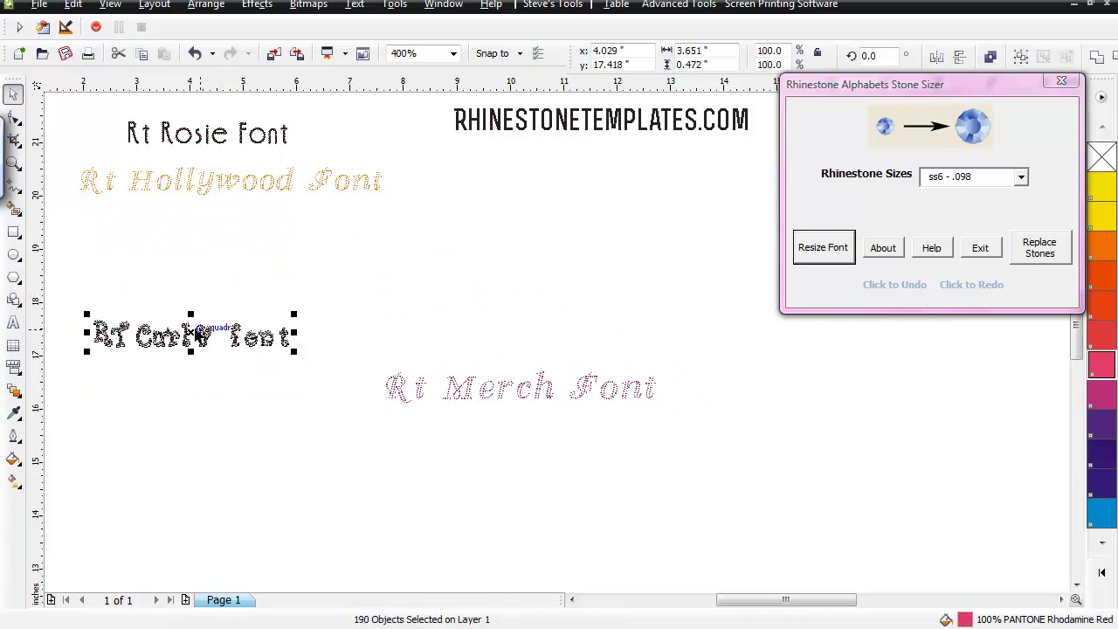
pyautogui.moveTo(187, 326)
pyautogui.mouseDown()
pyautogui.moveTo(174, 211)
pyautogui.moveTo(179, 237)
pyautogui.mouseUp()
pyautogui.click(277, 323)
pyautogui.moveTo(347, 345); pyautogui.dragTo(703, 460)
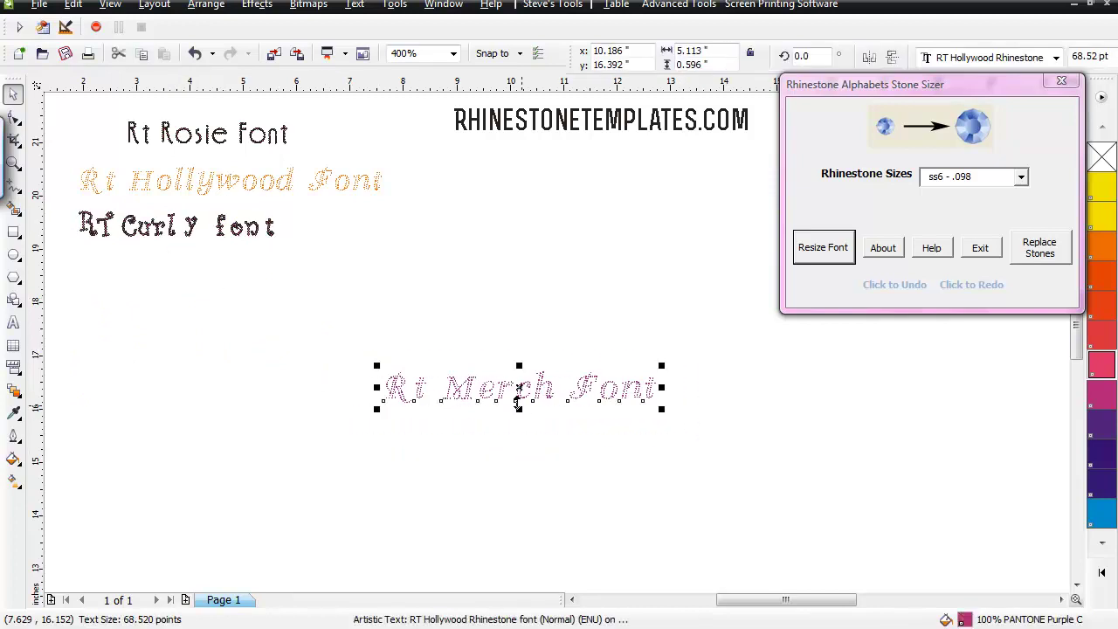
pyautogui.moveTo(519, 390); pyautogui.dragTo(417, 384)
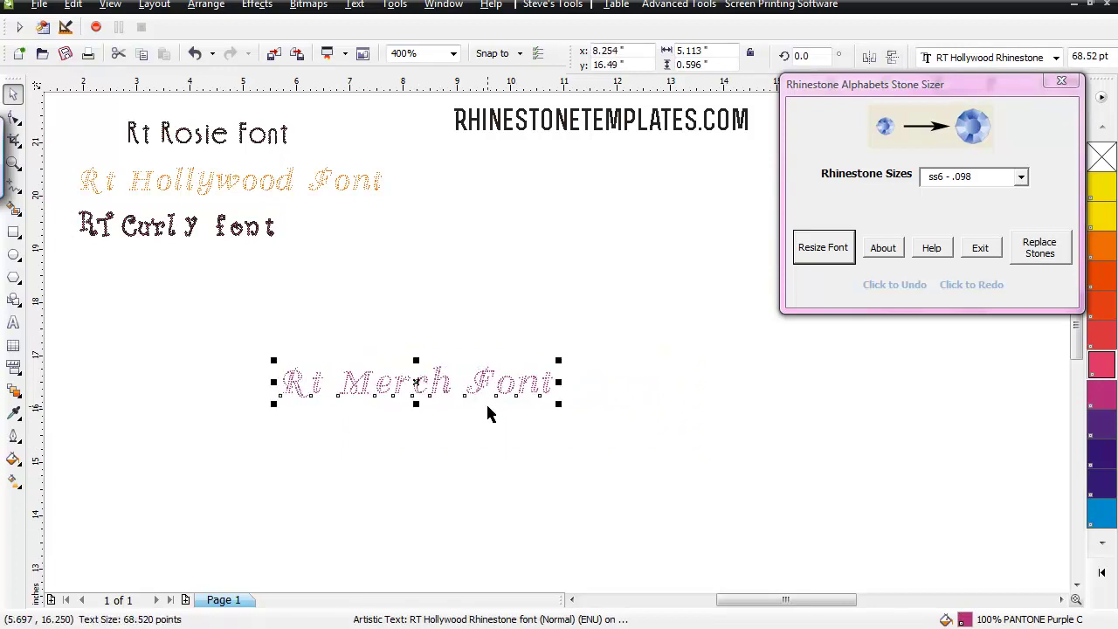
# Step: Regenerate Rt Merch Font as ss10 - .127 rhinestones with Resize Font
pyautogui.click(1020, 177)
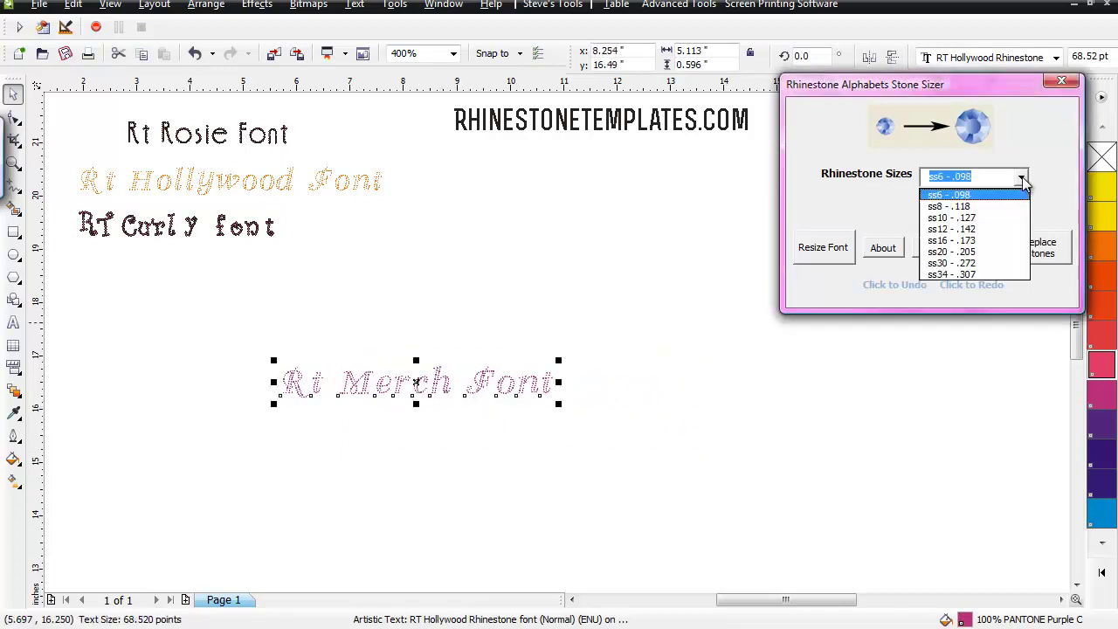
pyautogui.click(978, 217)
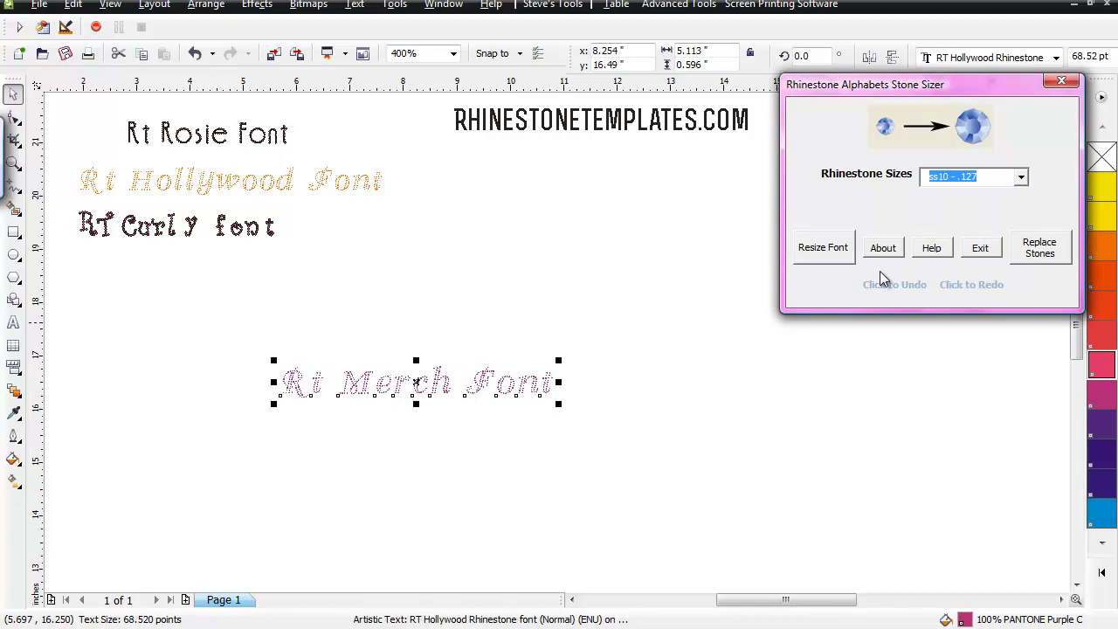
pyautogui.click(821, 250)
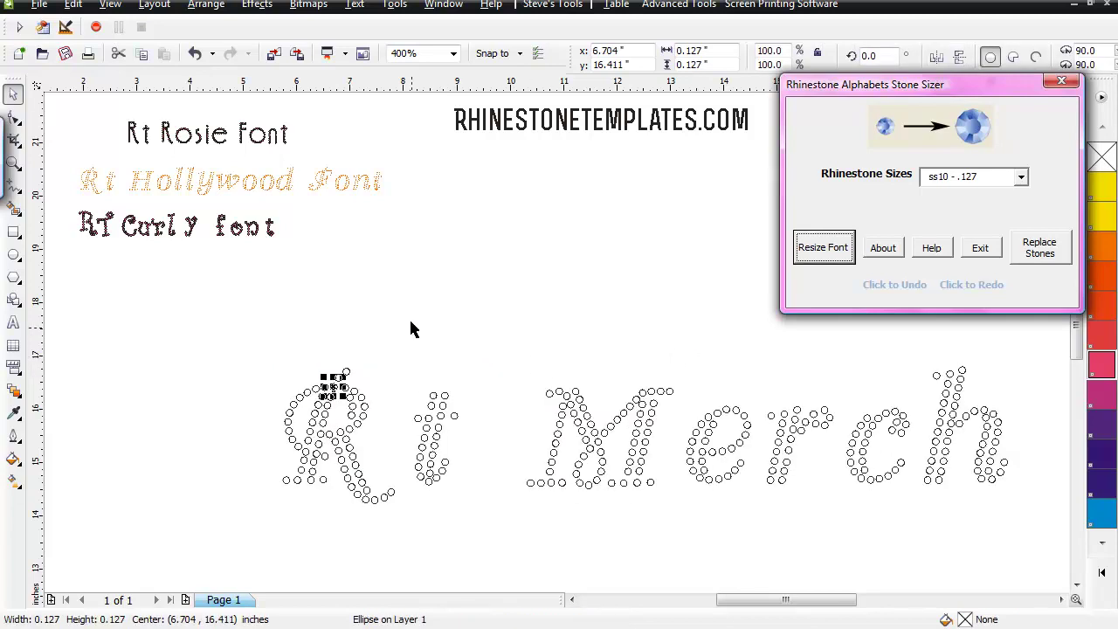
pyautogui.click(420, 377)
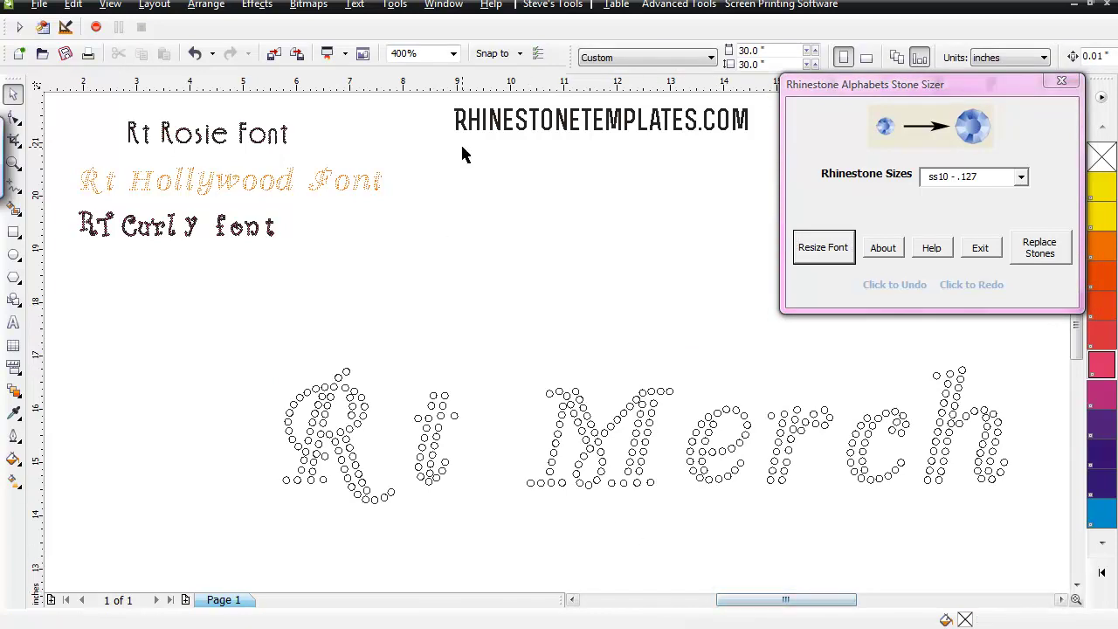
# Step: At 200% zoom, fill all 438 Merch stones with PANTONE Rhodamine Red
pyautogui.click(454, 54)
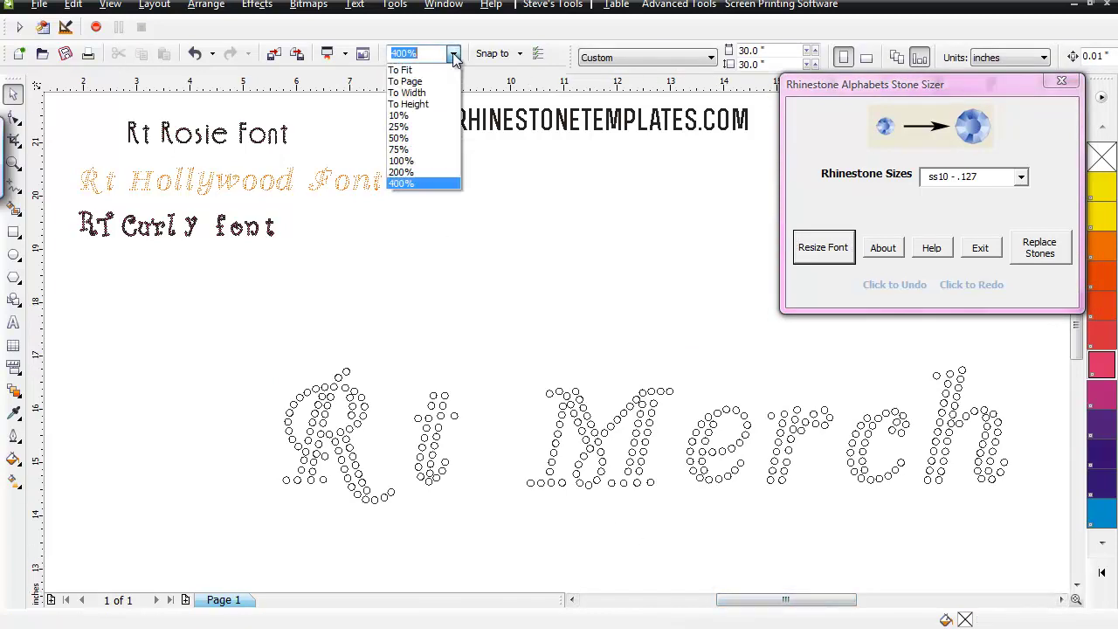
pyautogui.click(436, 172)
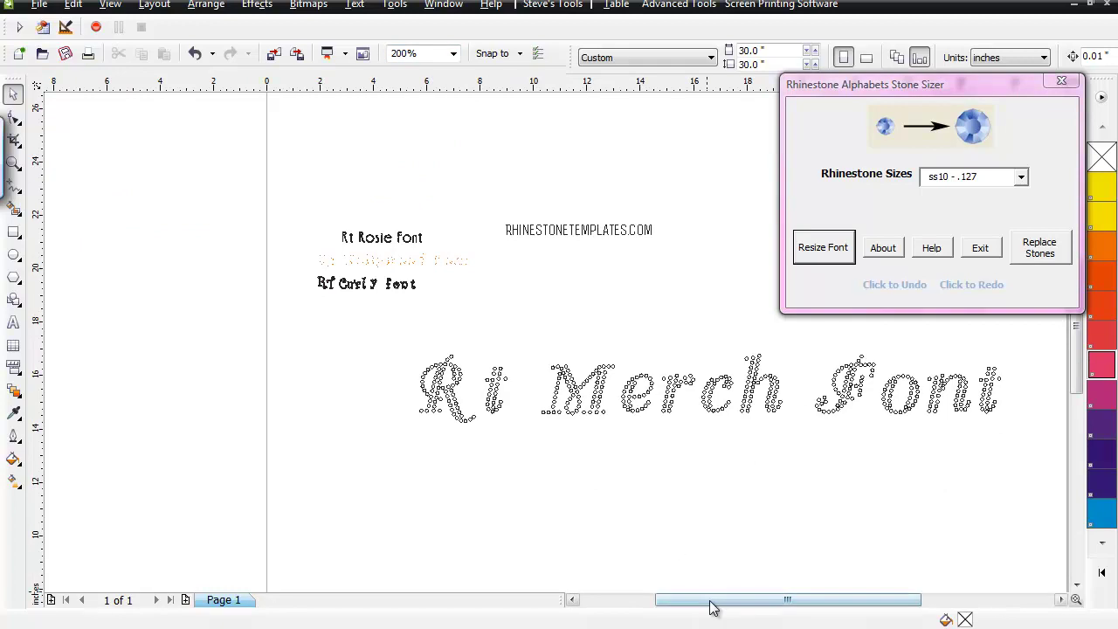
pyautogui.moveTo(711, 603); pyautogui.dragTo(720, 603)
pyautogui.moveTo(380, 344); pyautogui.dragTo(1005, 467)
pyautogui.click(1100, 372)
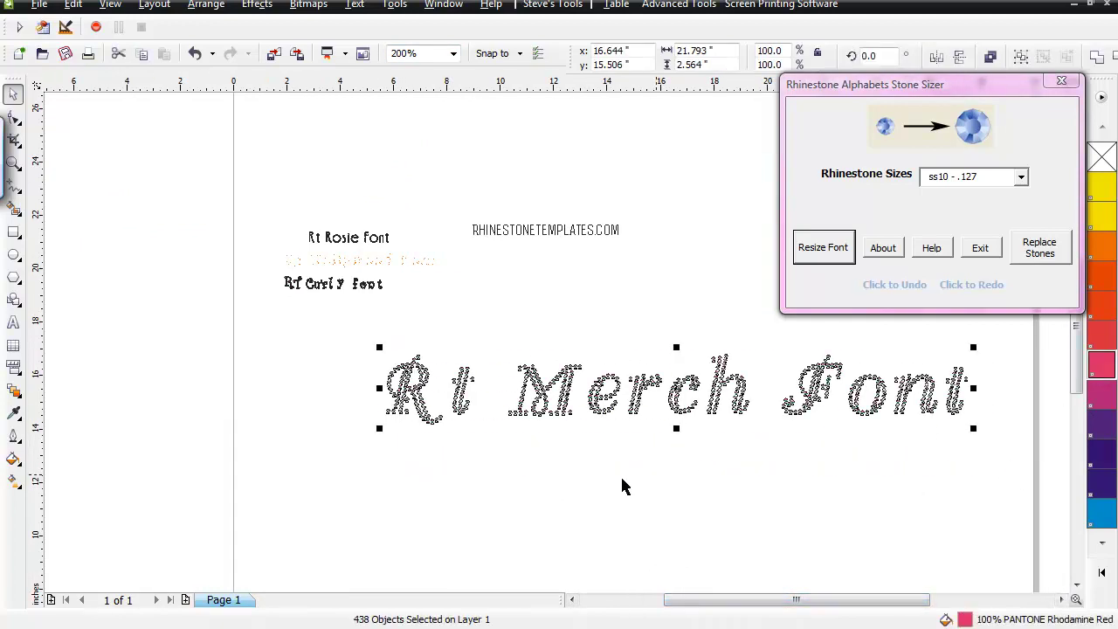
pyautogui.click(500, 504)
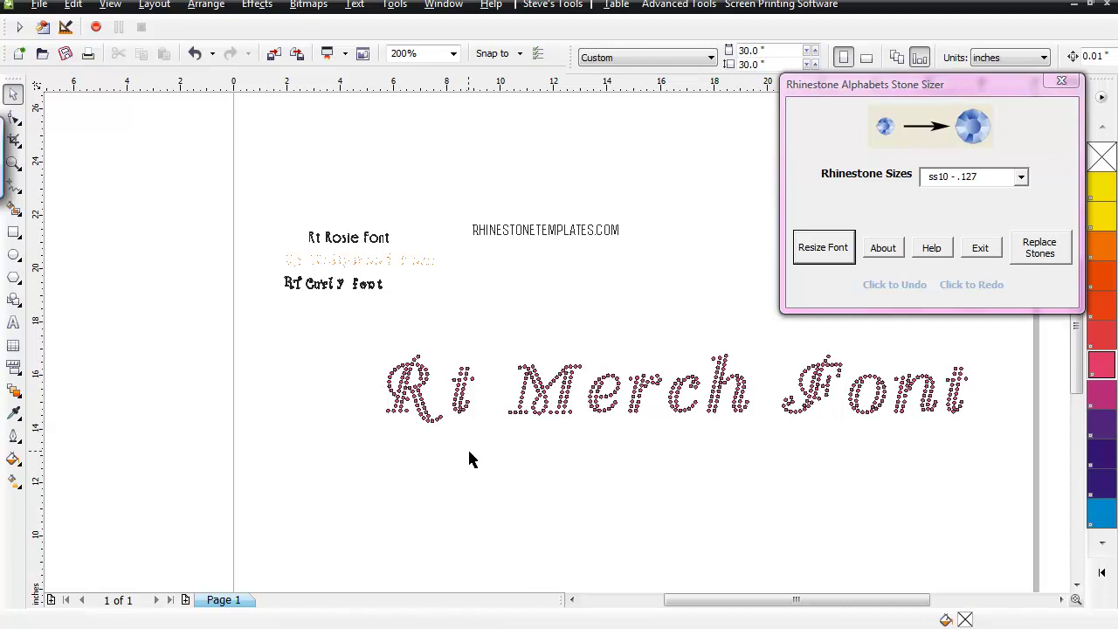
# Step: Zoom in on Rt and nudge the t's 24 stones left against the R
pyautogui.click(14, 163)
pyautogui.moveTo(365, 341); pyautogui.dragTo(536, 451)
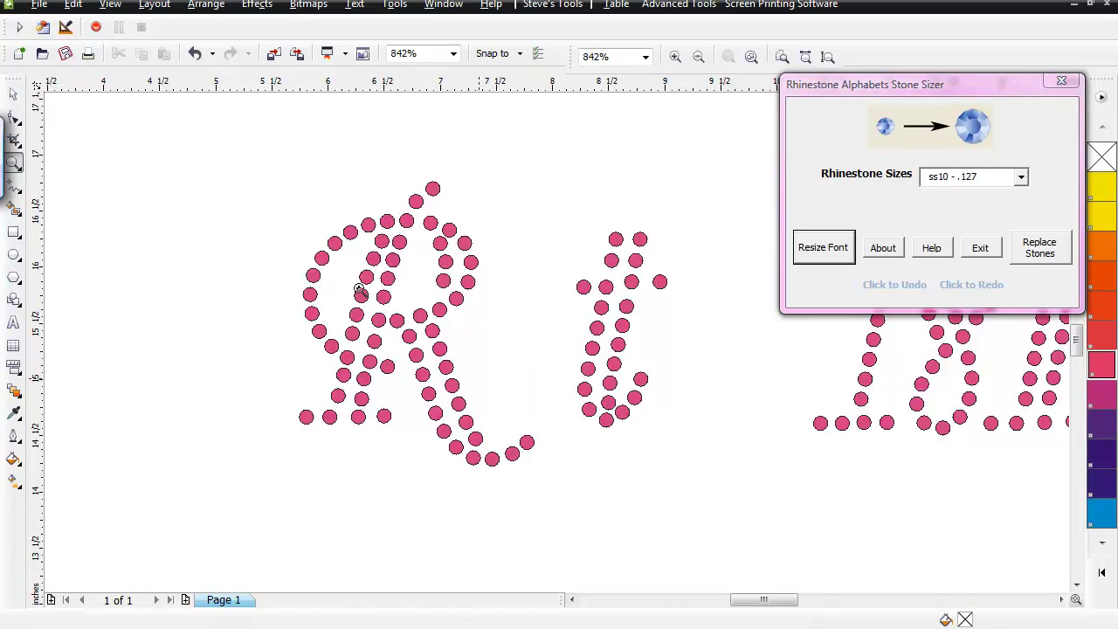
pyautogui.click(14, 95)
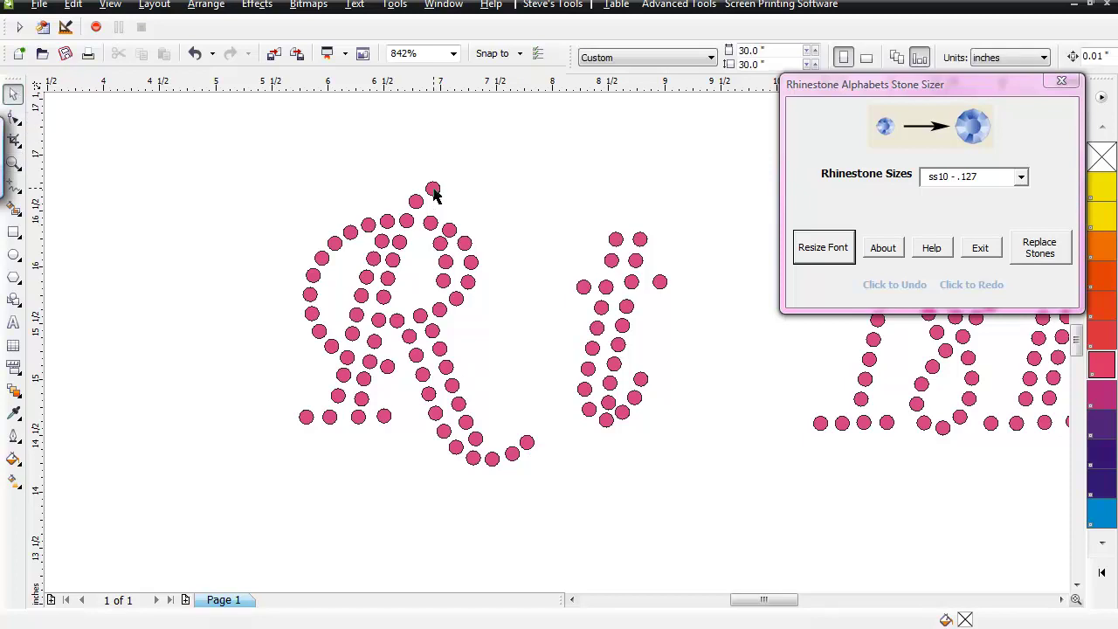
pyautogui.moveTo(643, 295); pyautogui.dragTo(730, 466)
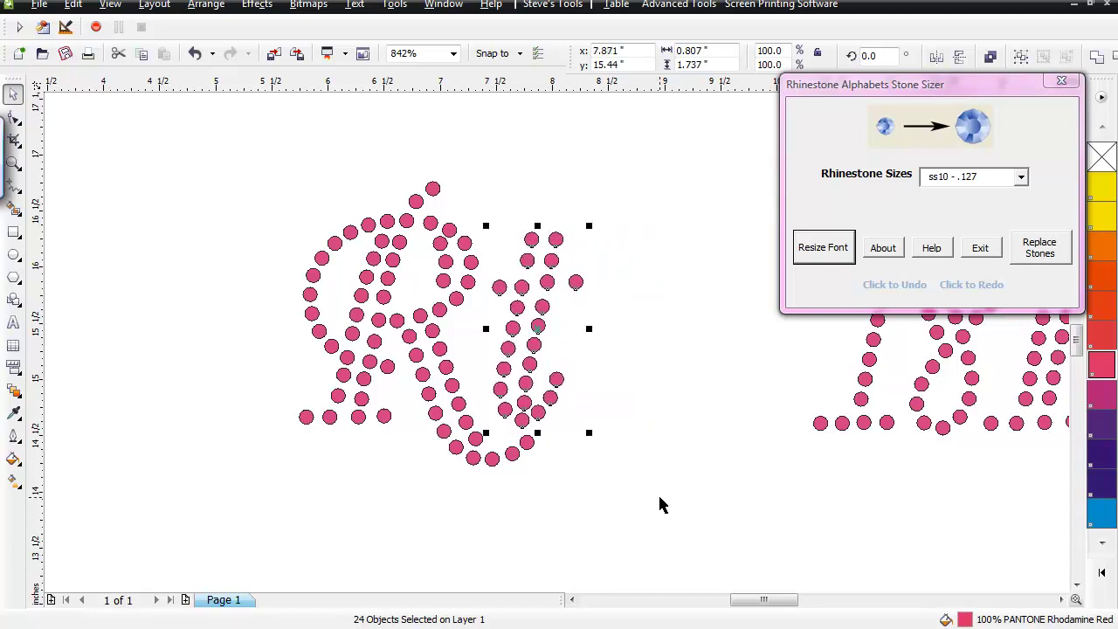
pyautogui.click(675, 417)
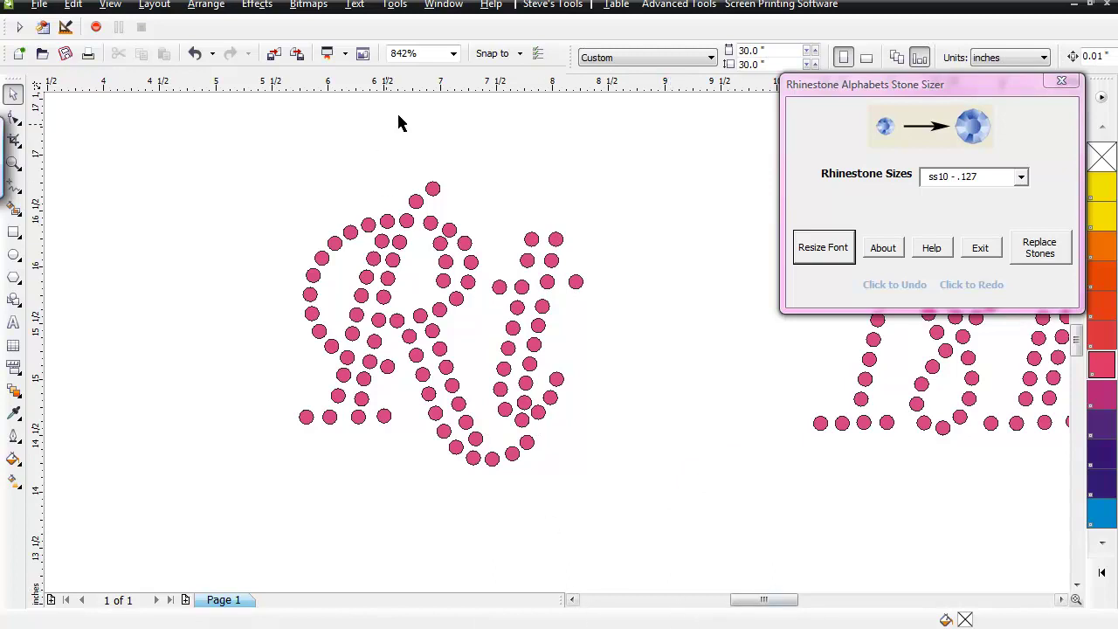
pyautogui.click(453, 55)
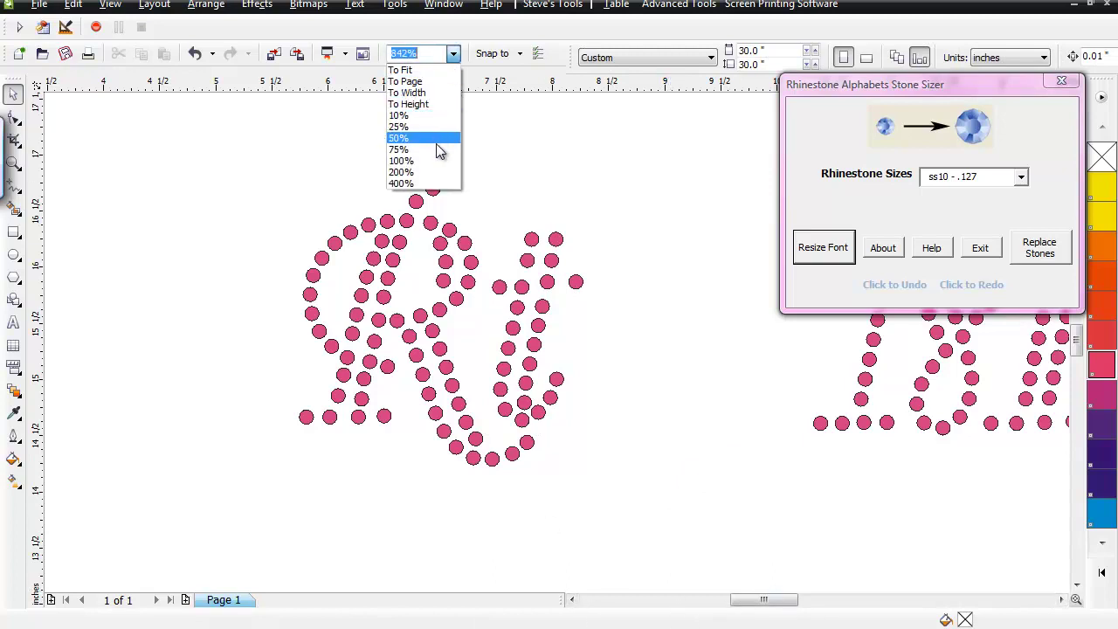
# Step: Zoom out to 50% and scale the Merch rhinestone text down to about 32.6%
pyautogui.click(432, 171)
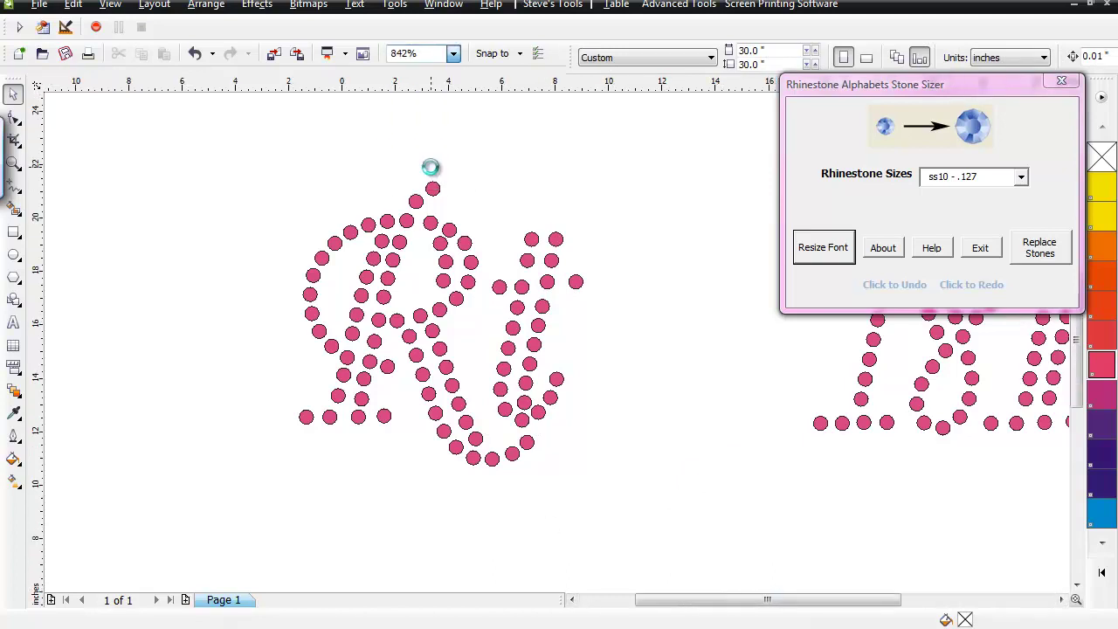
pyautogui.click(454, 54)
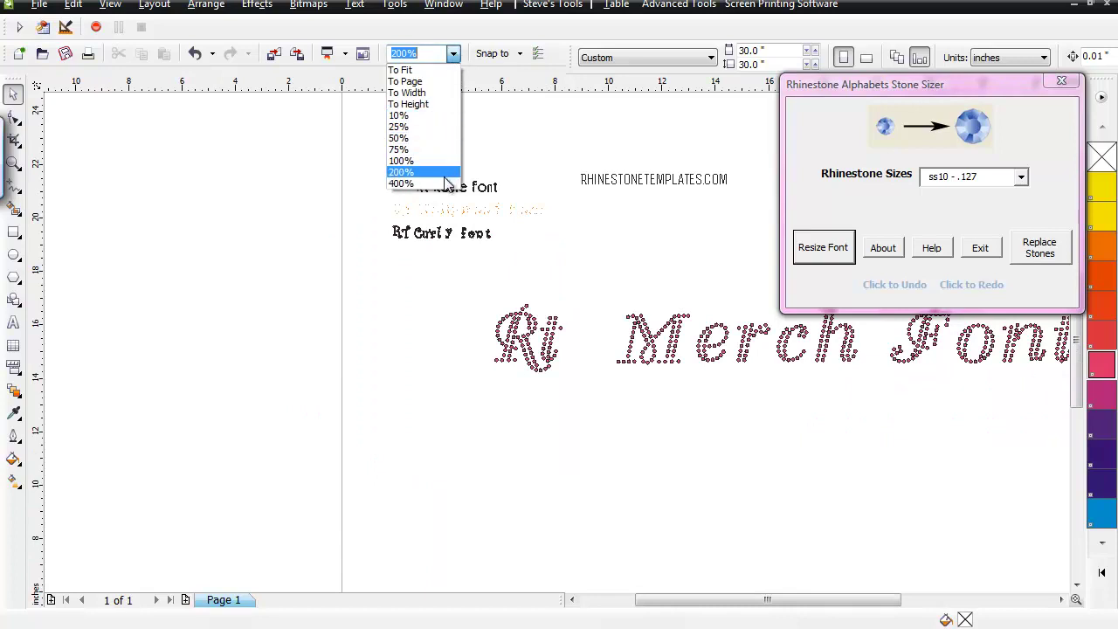
pyautogui.click(444, 183)
pyautogui.moveTo(1014, 84); pyautogui.dragTo(1003, 171)
pyautogui.click(1077, 101)
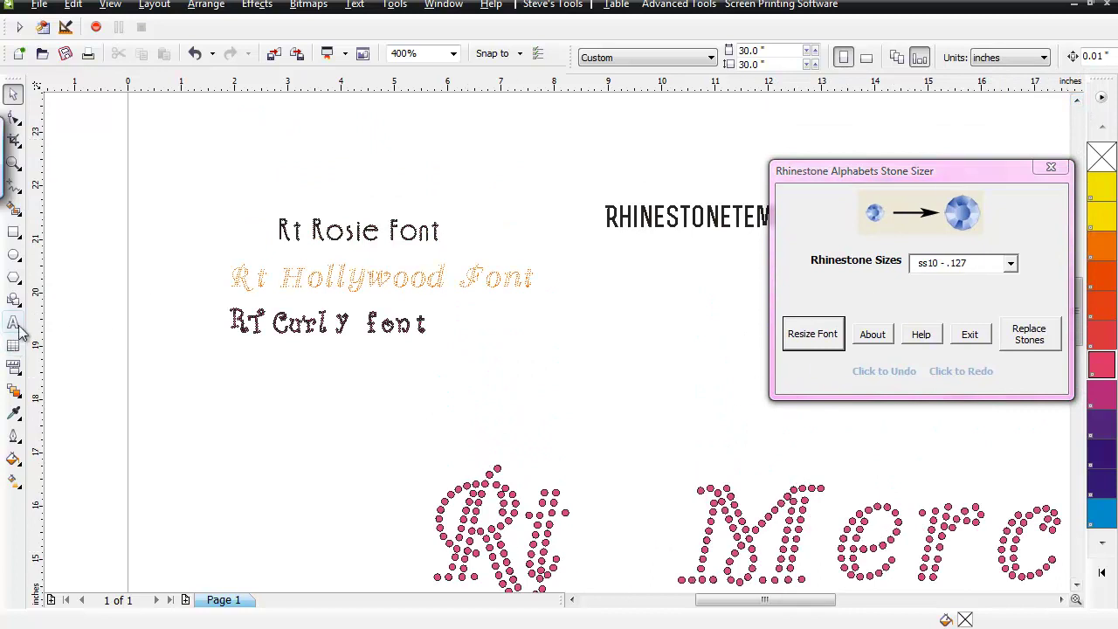
pyautogui.click(452, 54)
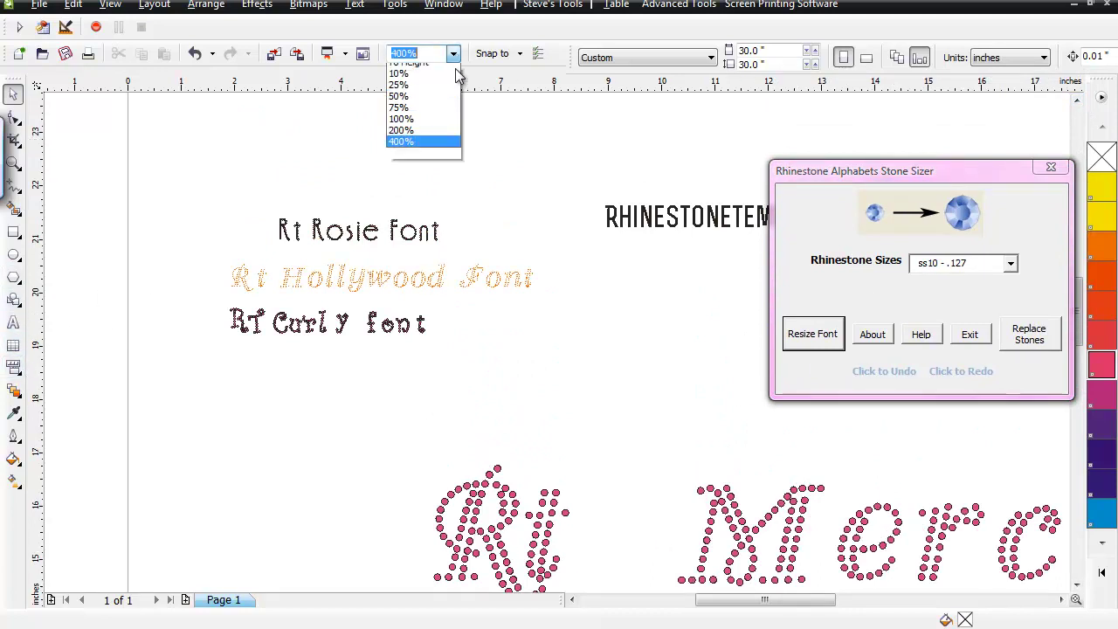
pyautogui.click(443, 138)
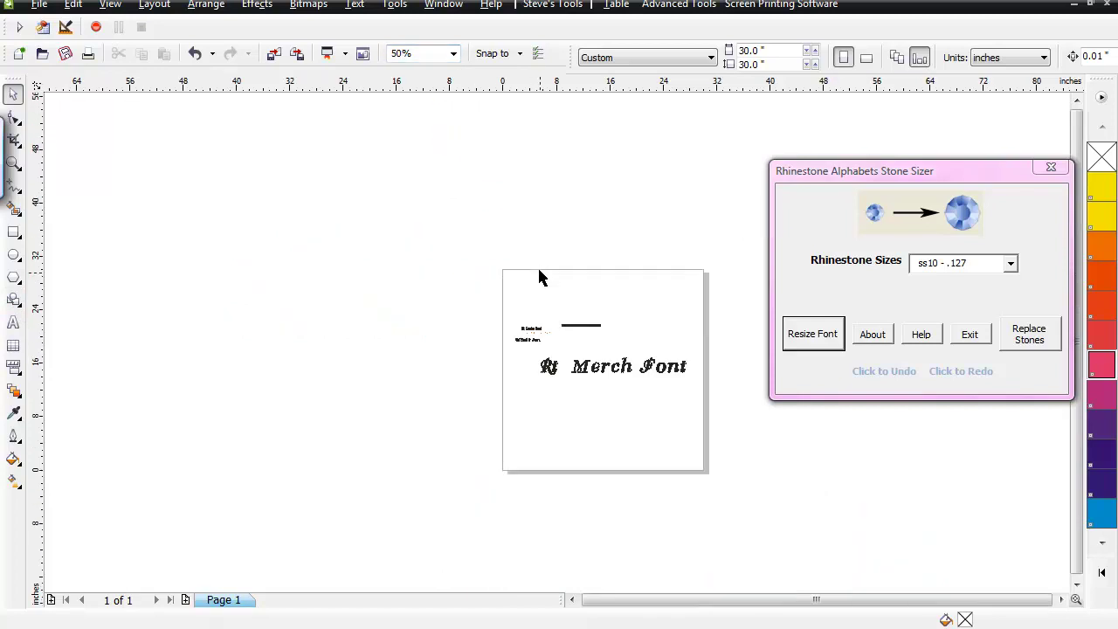
pyautogui.moveTo(632, 381); pyautogui.dragTo(572, 366)
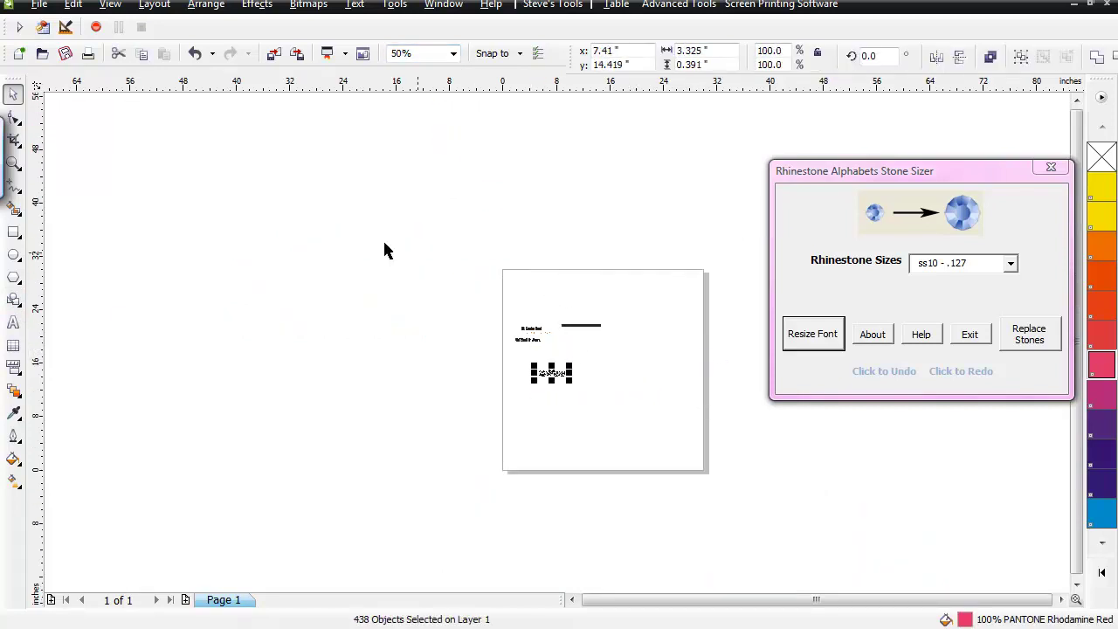
# Step: Move the shrunken Merch text (3.325 x 0.391 in) beneath RT Curly font
pyautogui.click(453, 56)
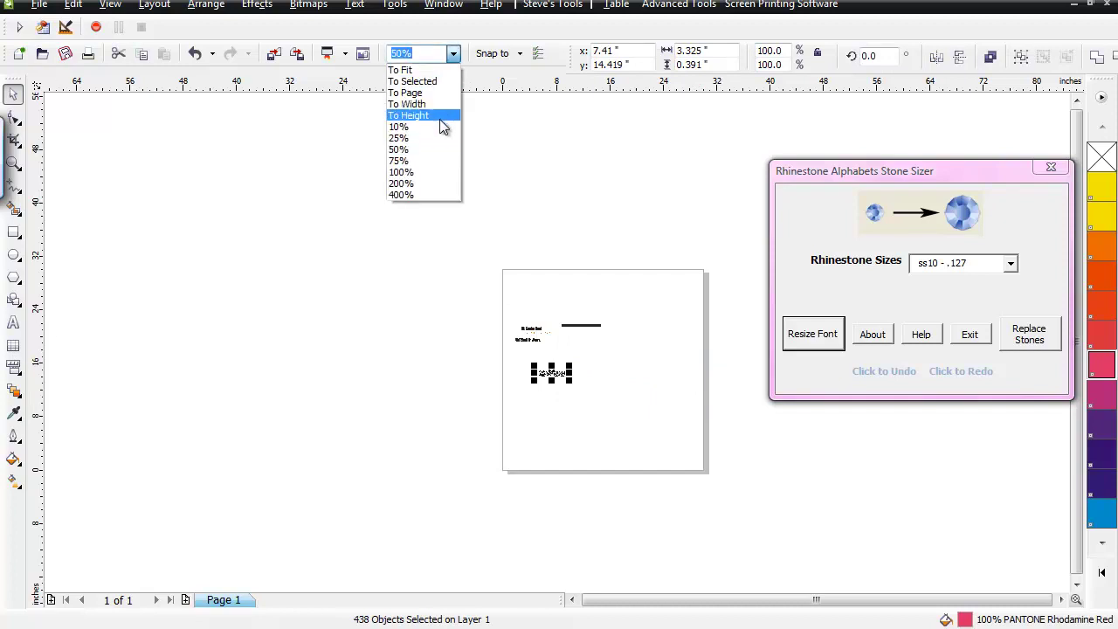
pyautogui.click(444, 182)
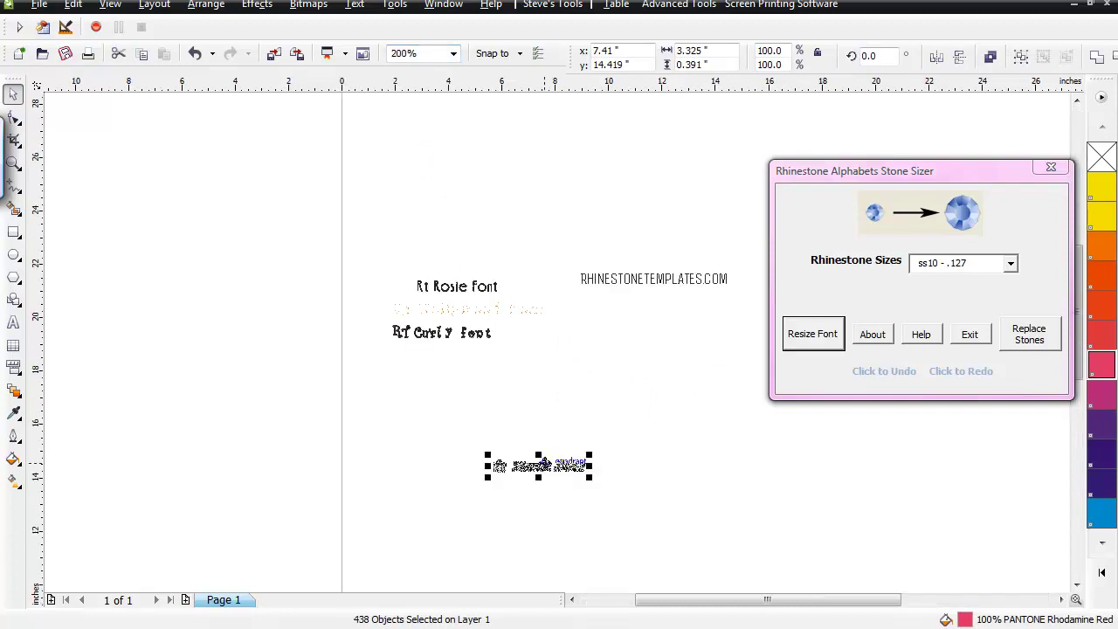
pyautogui.moveTo(549, 452); pyautogui.dragTo(445, 350)
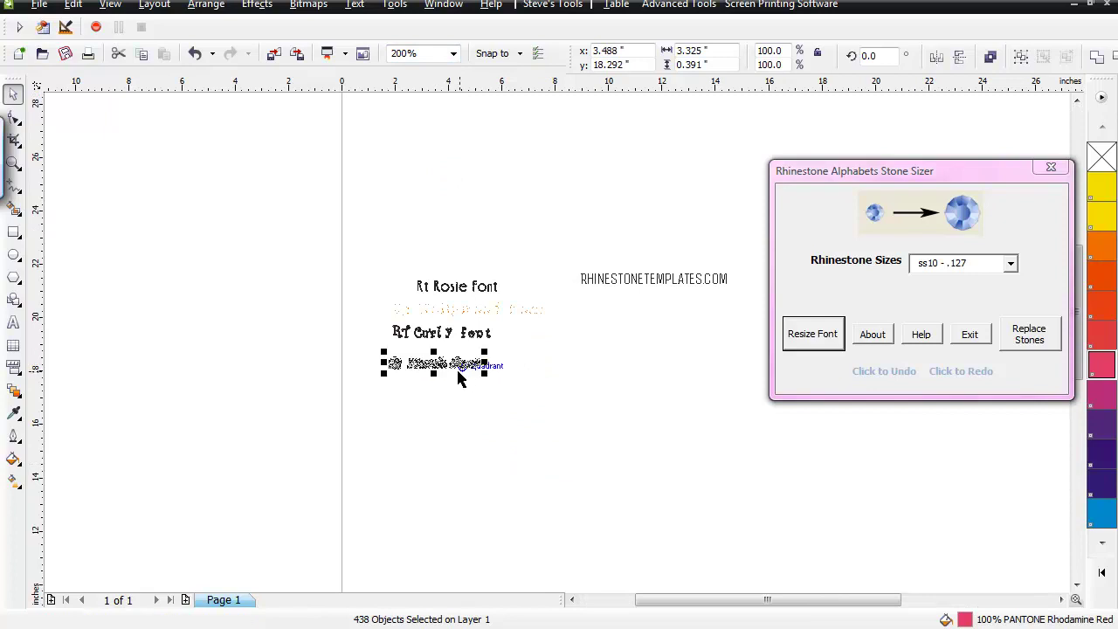
pyautogui.click(454, 54)
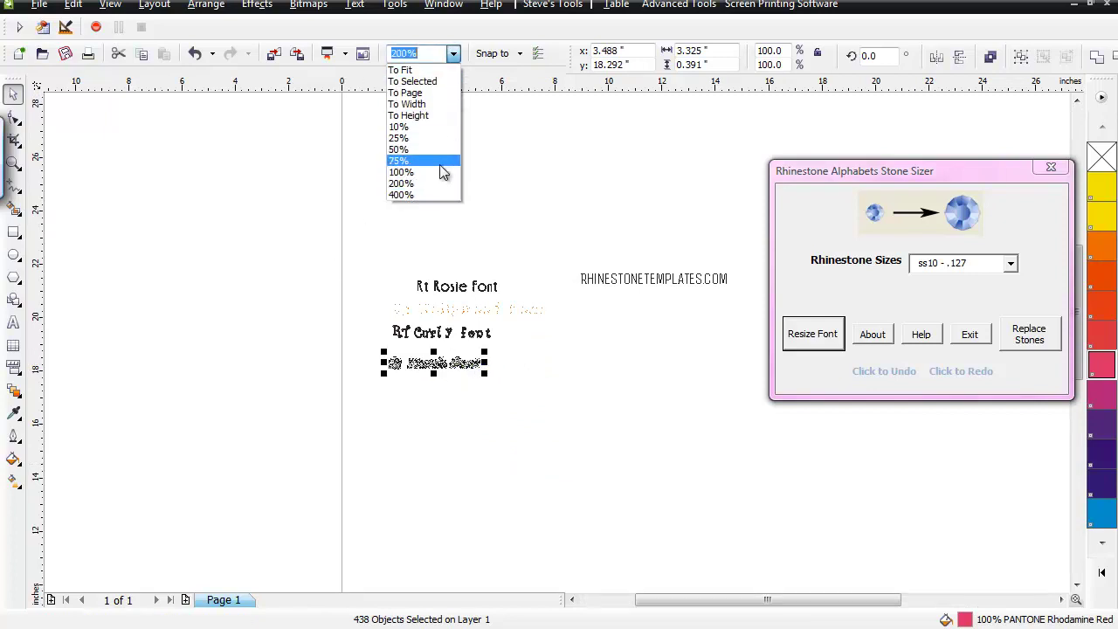
pyautogui.click(439, 195)
pyautogui.click(207, 254)
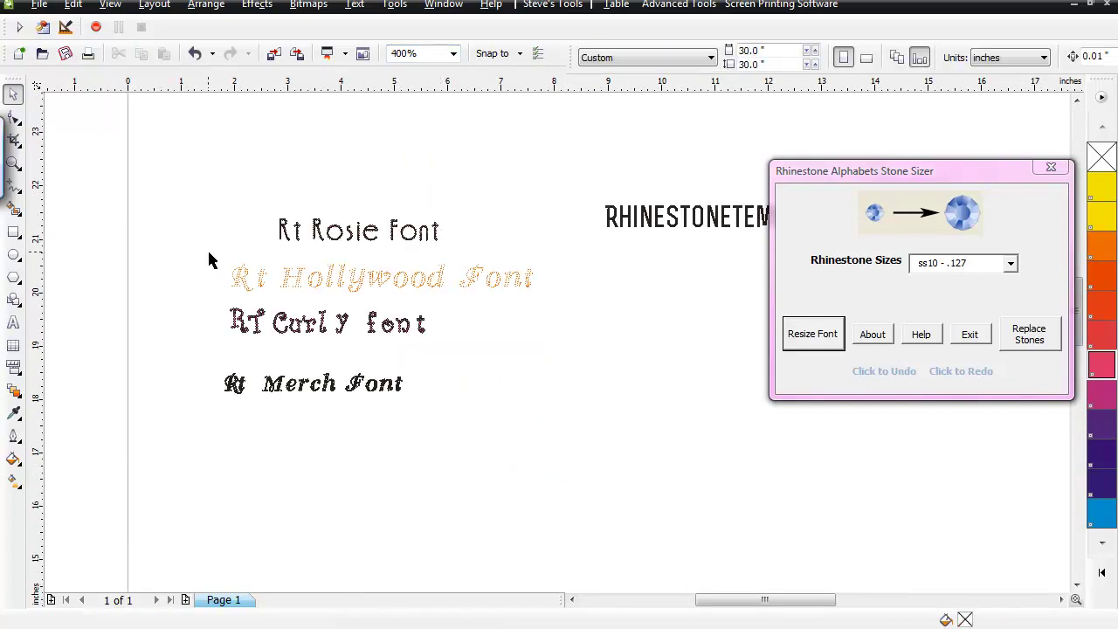
# Step: Move Rt Hollywood Font below Rt Merch Font
pyautogui.moveTo(503, 300); pyautogui.dragTo(550, 315)
pyautogui.moveTo(404, 269); pyautogui.dragTo(471, 297)
pyautogui.moveTo(550, 316); pyautogui.dragTo(549, 317)
pyautogui.moveTo(407, 289); pyautogui.dragTo(616, 428)
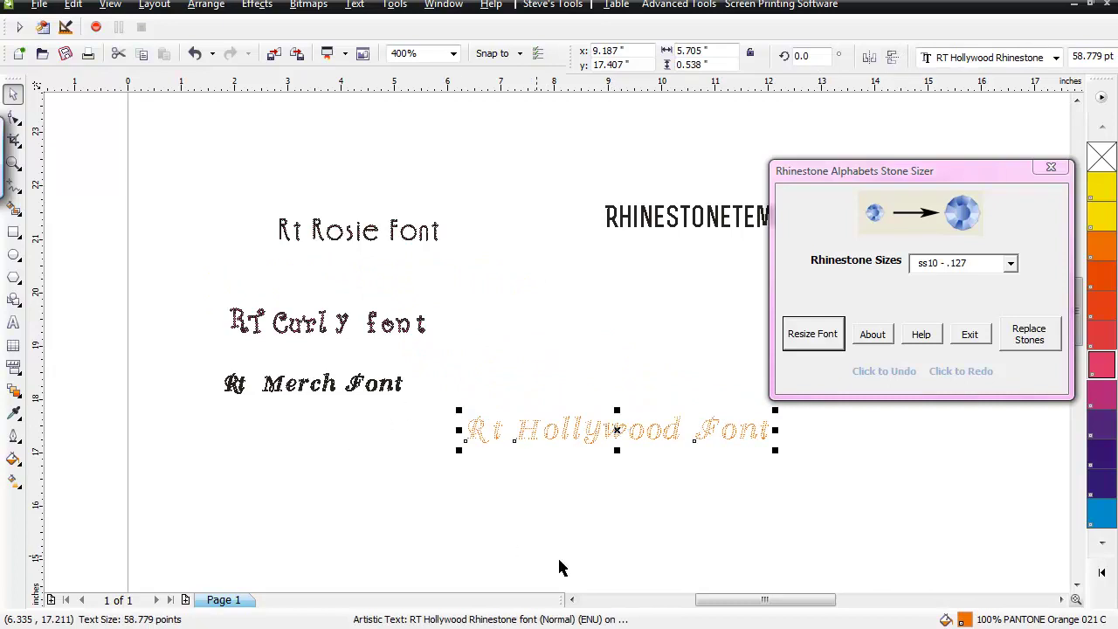
pyautogui.moveTo(706, 606); pyautogui.dragTo(731, 605)
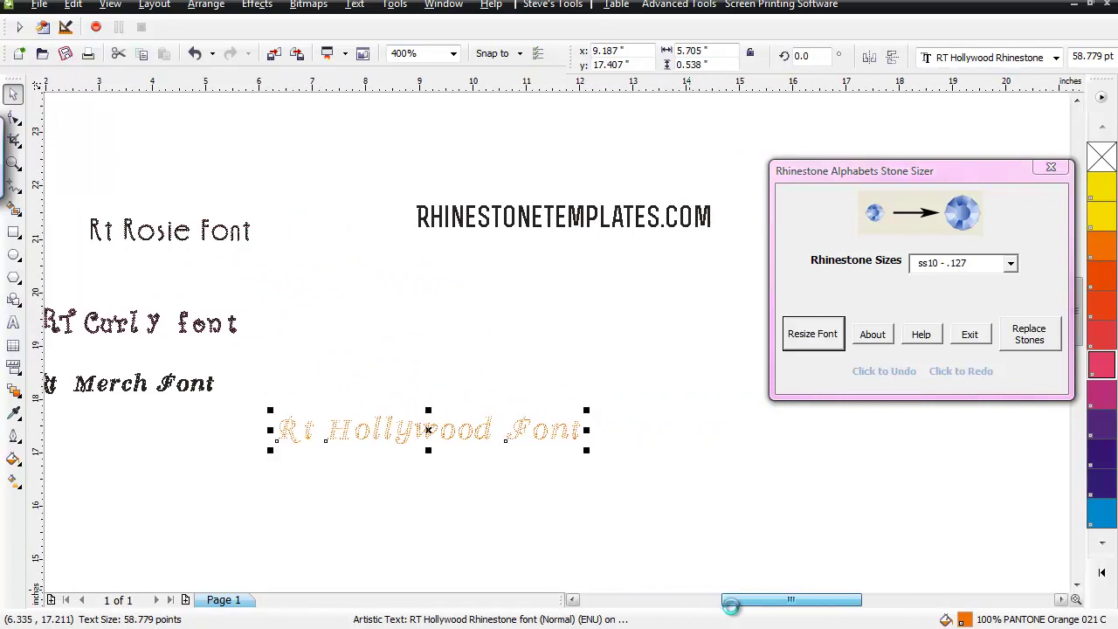
# Step: At 100% zoom, rebuild the Hollywood text as ss10 - .127 rhinestones
pyautogui.click(454, 57)
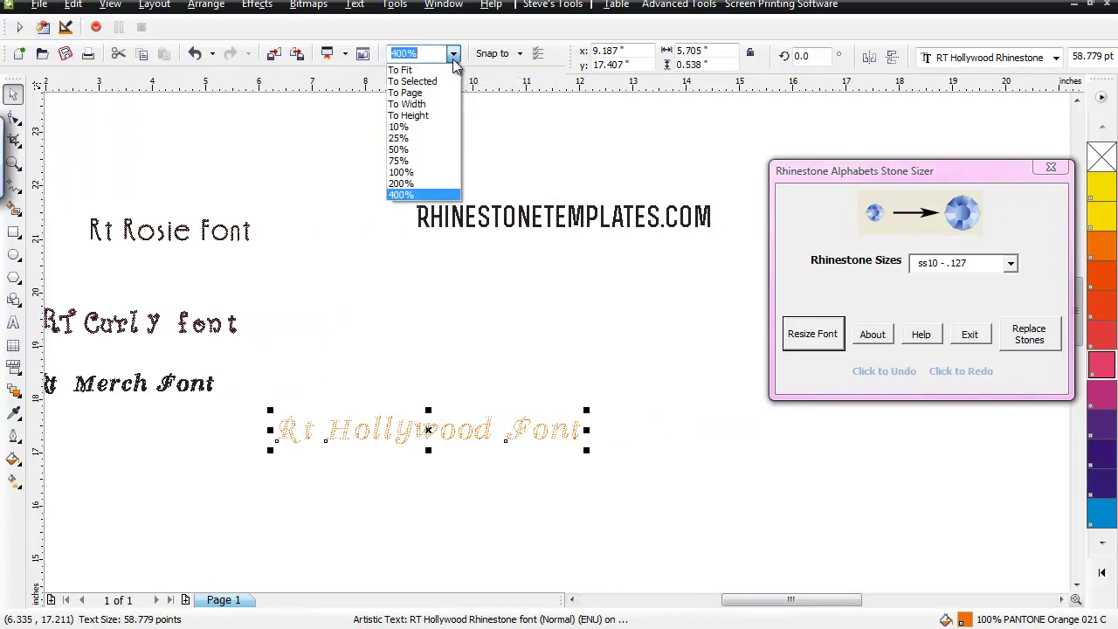
pyautogui.click(418, 172)
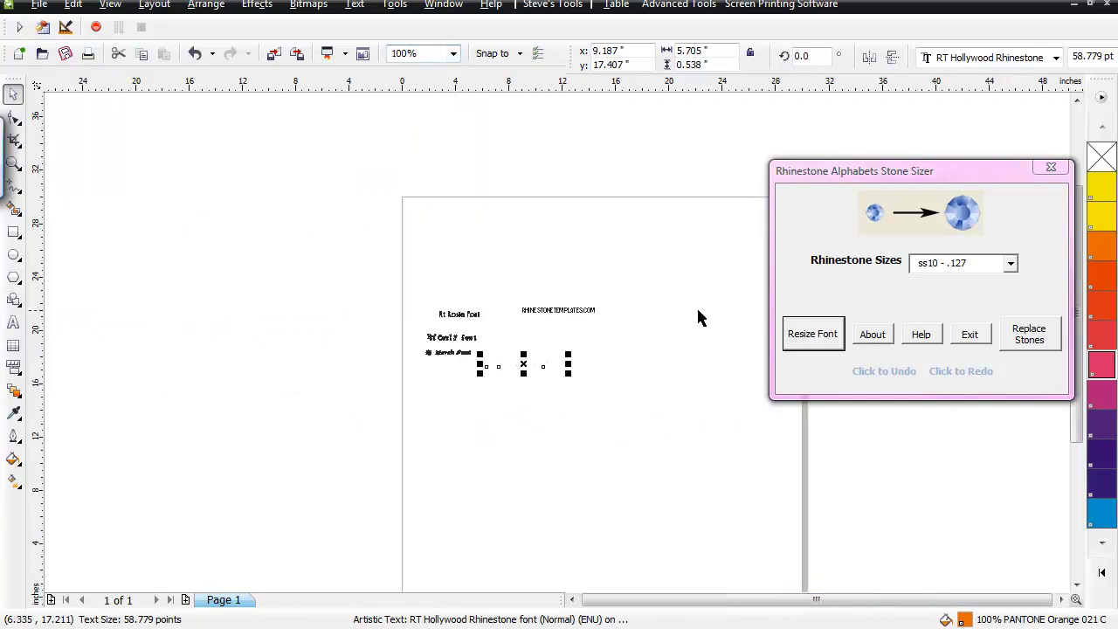
pyautogui.click(831, 337)
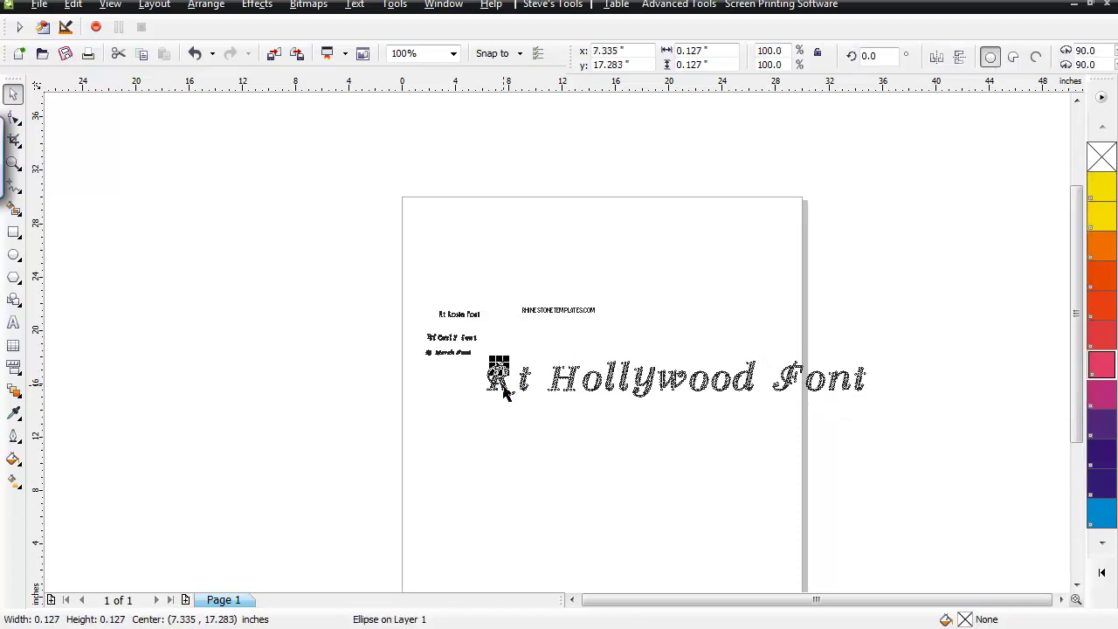
pyautogui.click(353, 253)
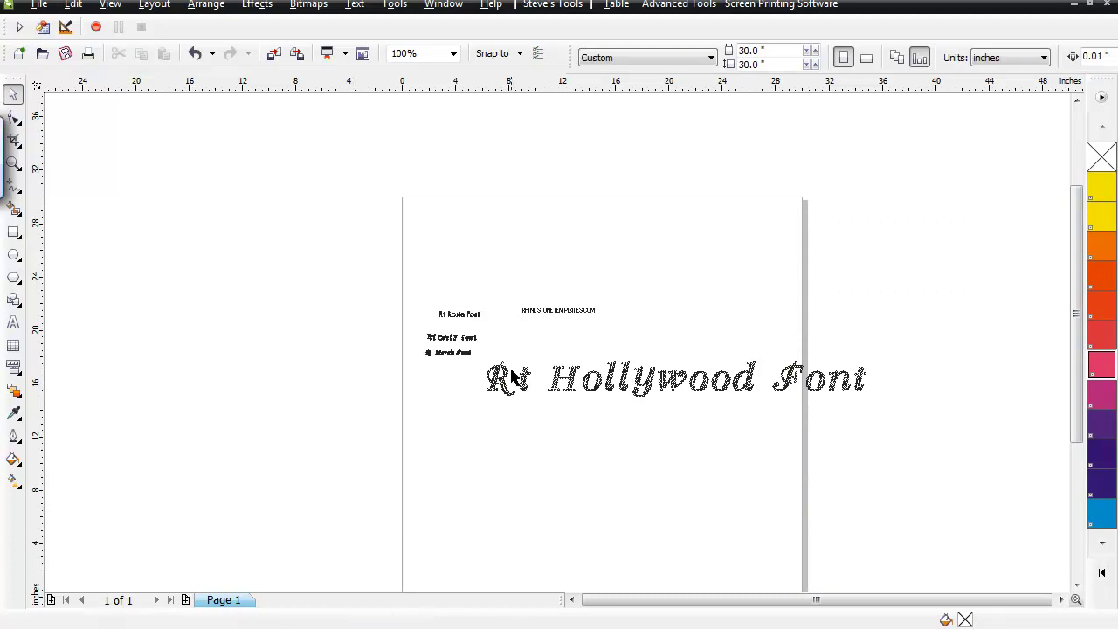
# Step: Fill all 617 Hollywood rhinestones with PANTONE Rubine Red C and zoom in to check
pyautogui.moveTo(476, 361); pyautogui.dragTo(961, 428)
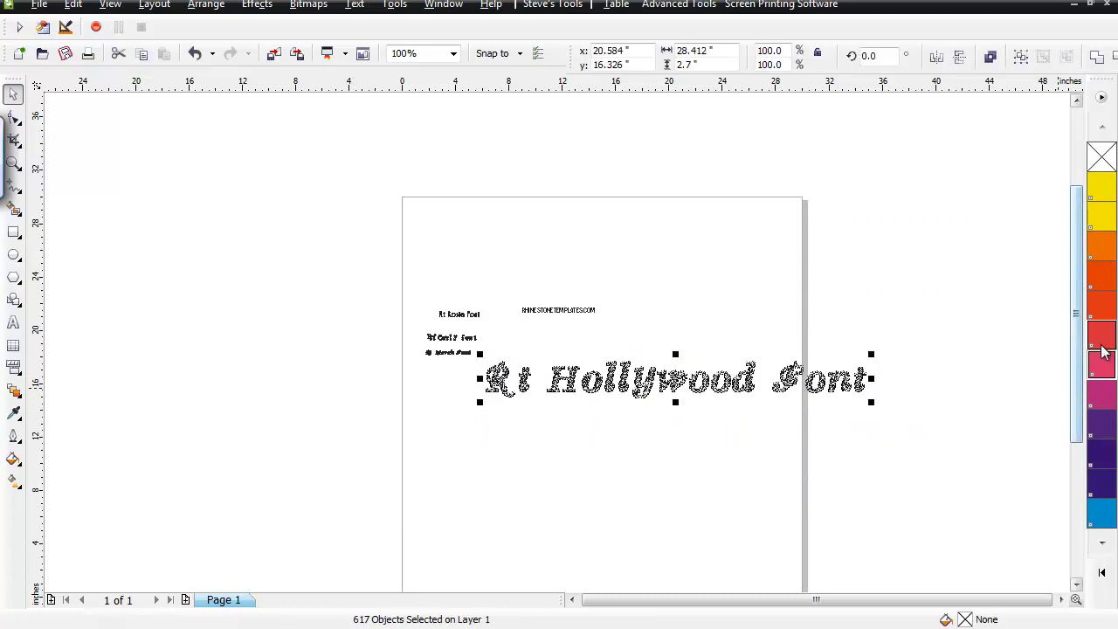
pyautogui.click(1101, 337)
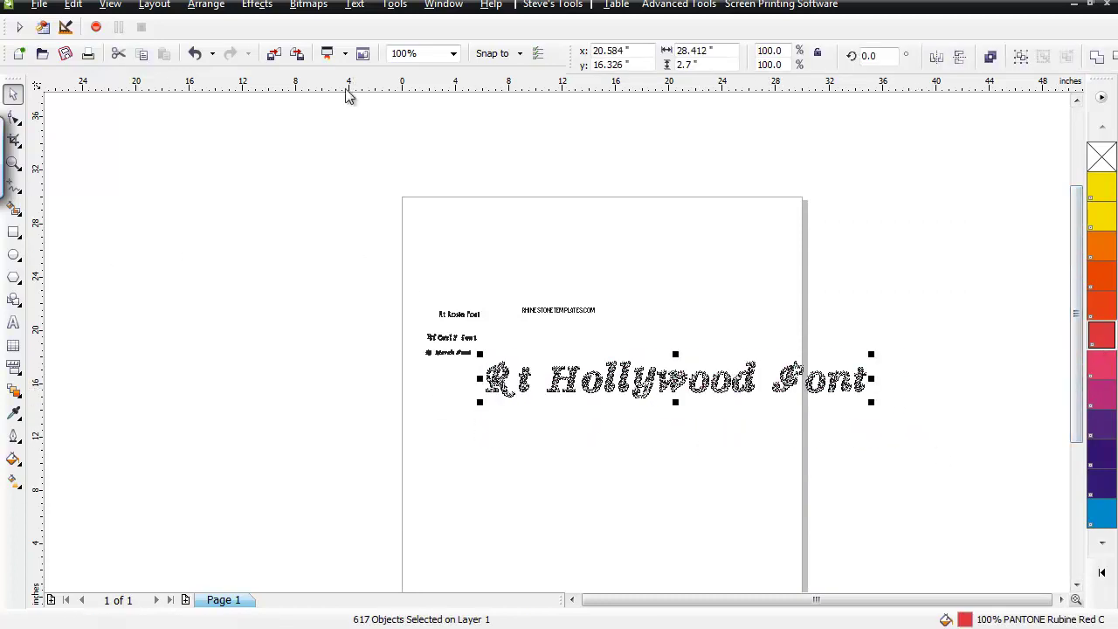
pyautogui.click(454, 53)
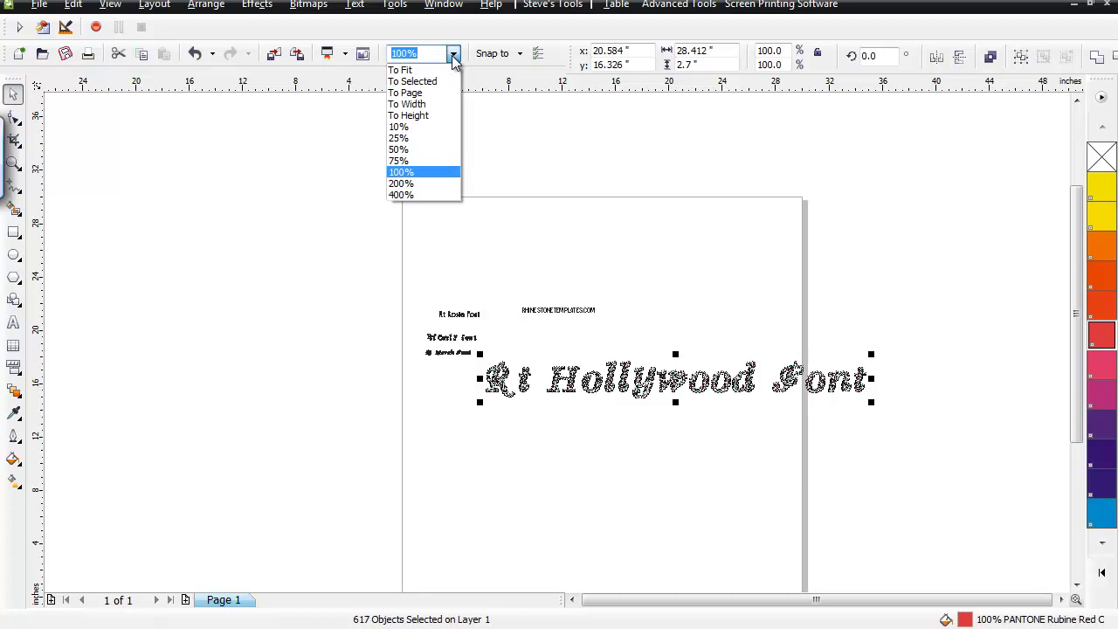
pyautogui.click(437, 183)
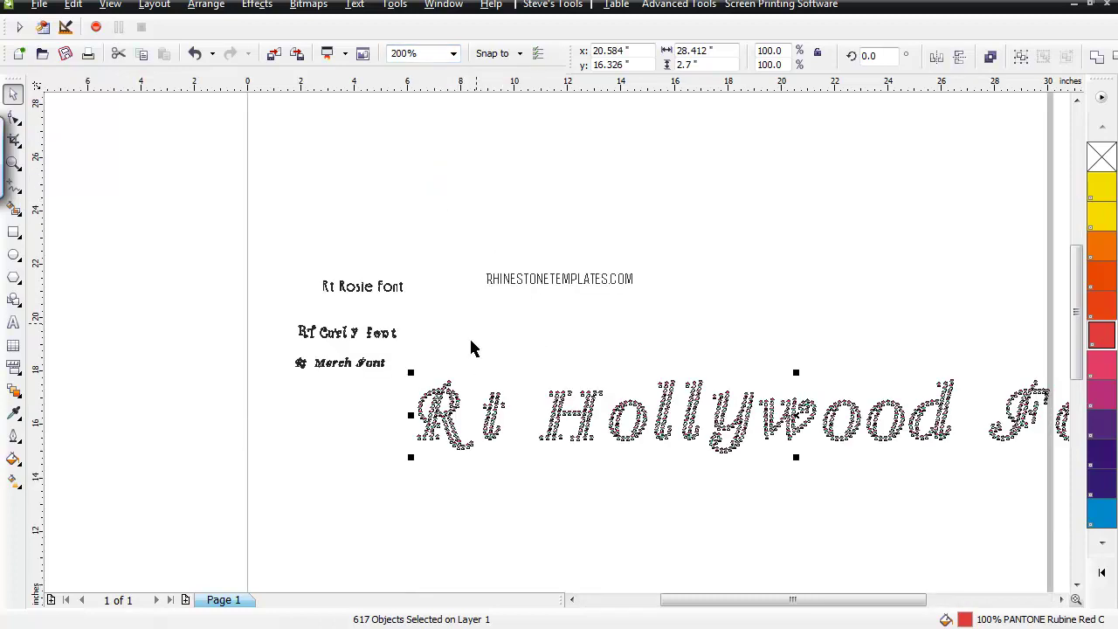
pyautogui.click(616, 342)
pyautogui.moveTo(708, 604); pyautogui.dragTo(724, 599)
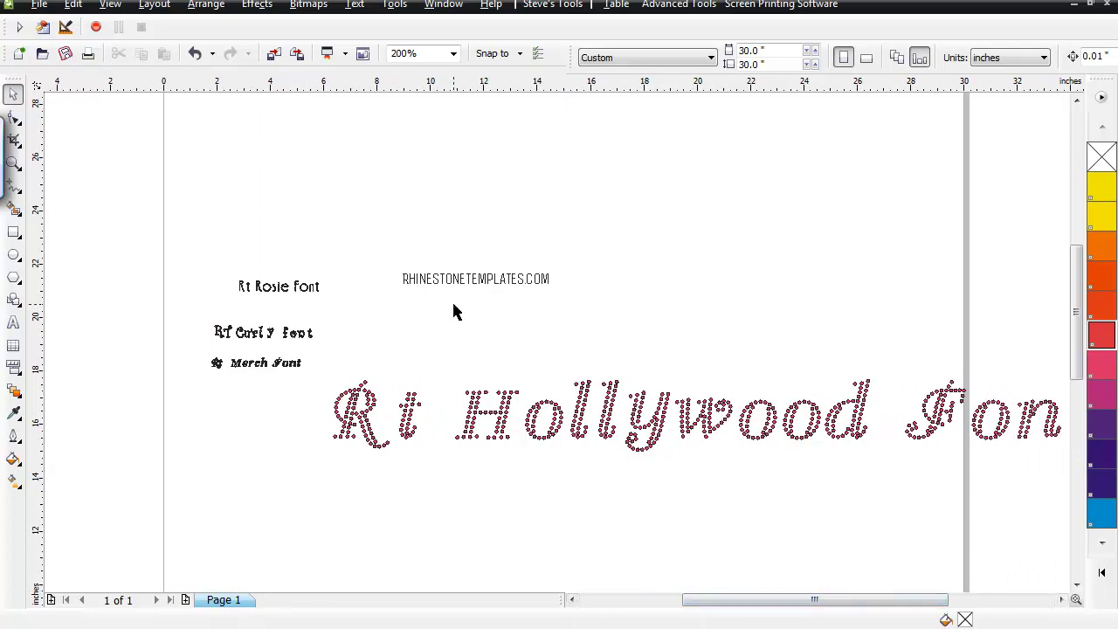
pyautogui.click(453, 53)
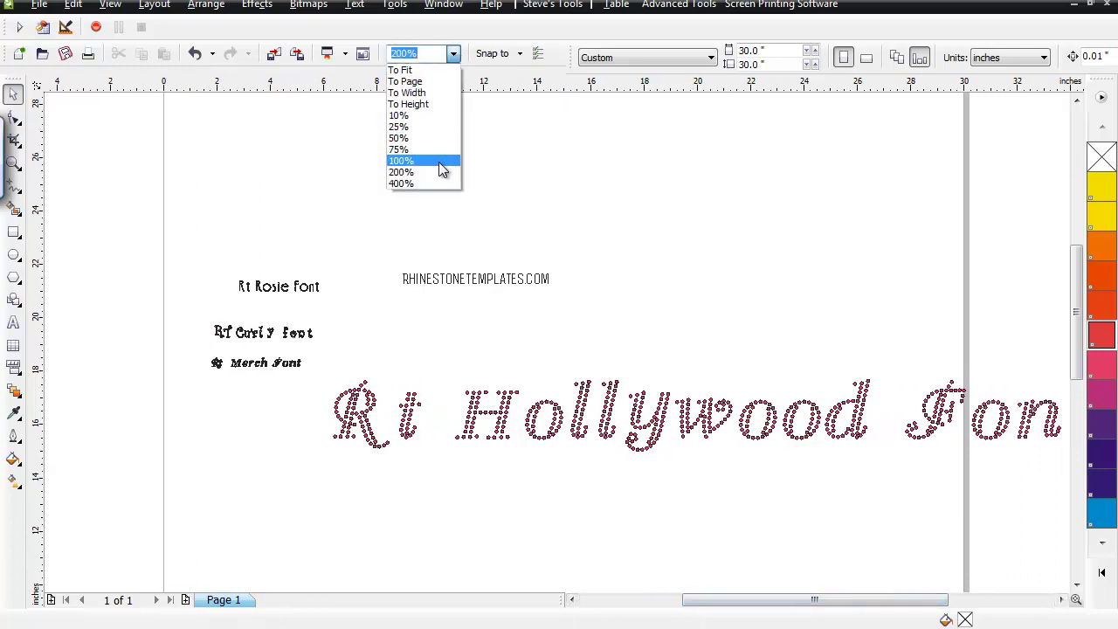
pyautogui.click(437, 183)
pyautogui.moveTo(773, 600); pyautogui.dragTo(731, 606)
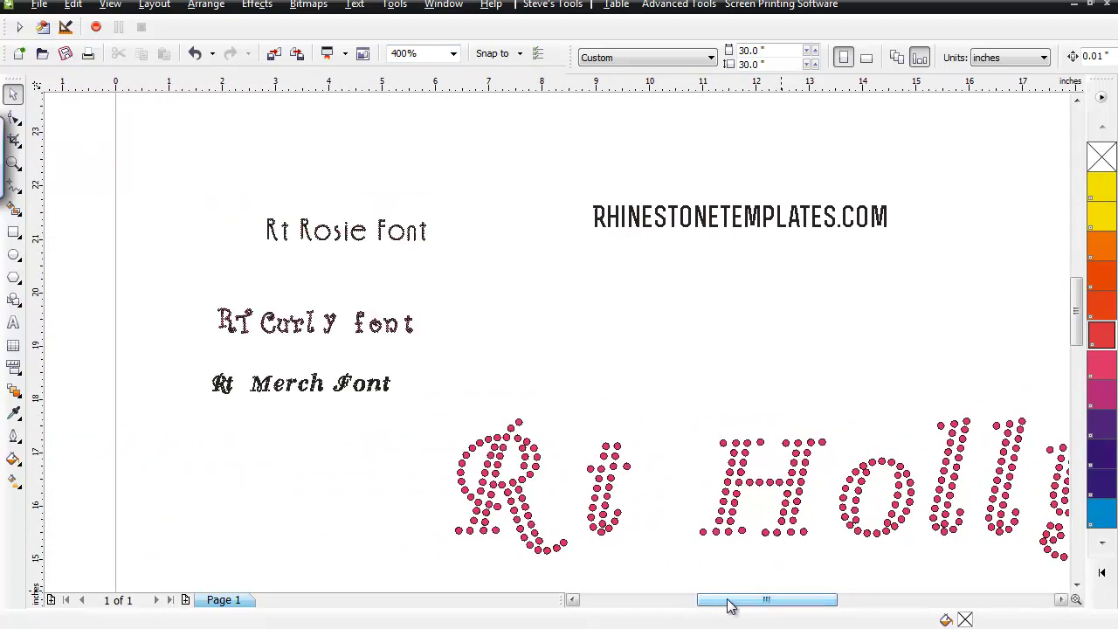
pyautogui.click(454, 55)
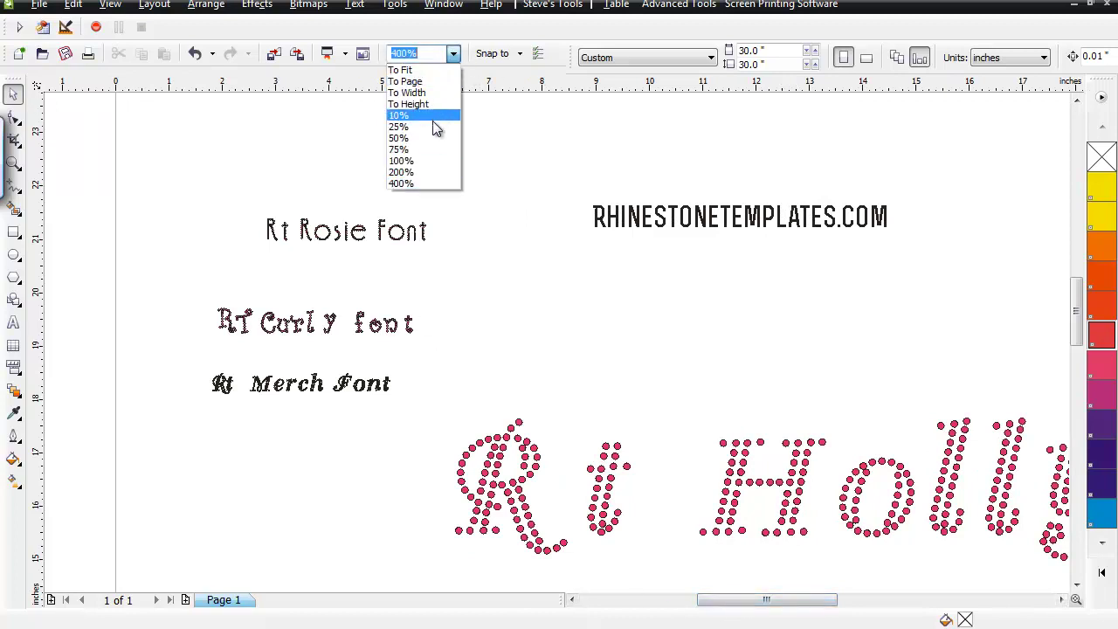
pyautogui.click(561, 190)
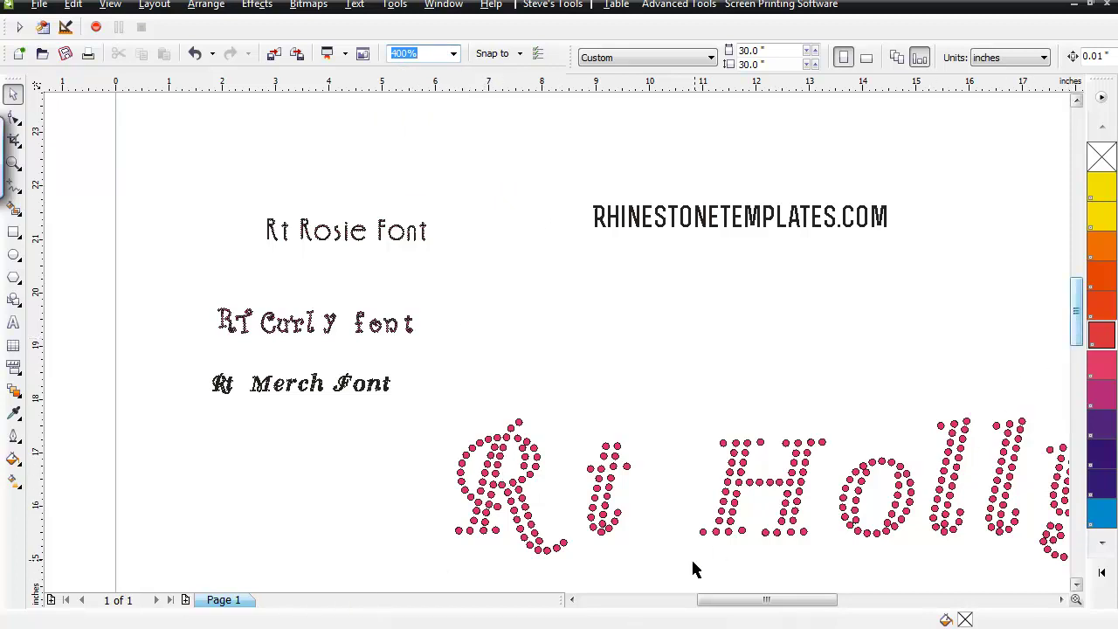
pyautogui.moveTo(724, 602); pyautogui.dragTo(698, 613)
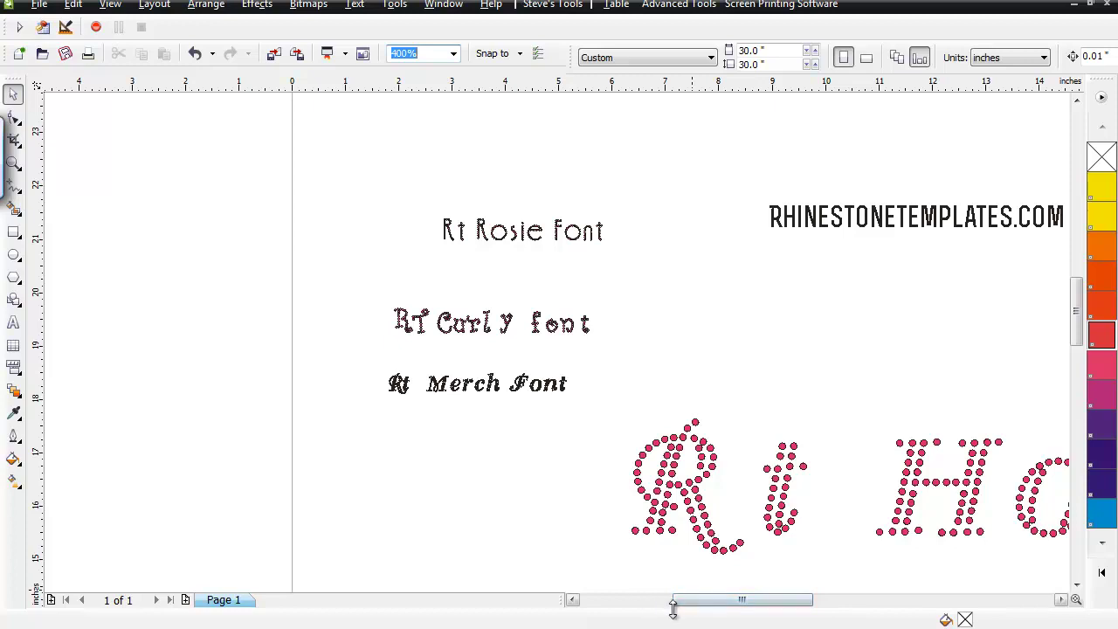
pyautogui.moveTo(691, 604); pyautogui.dragTo(706, 603)
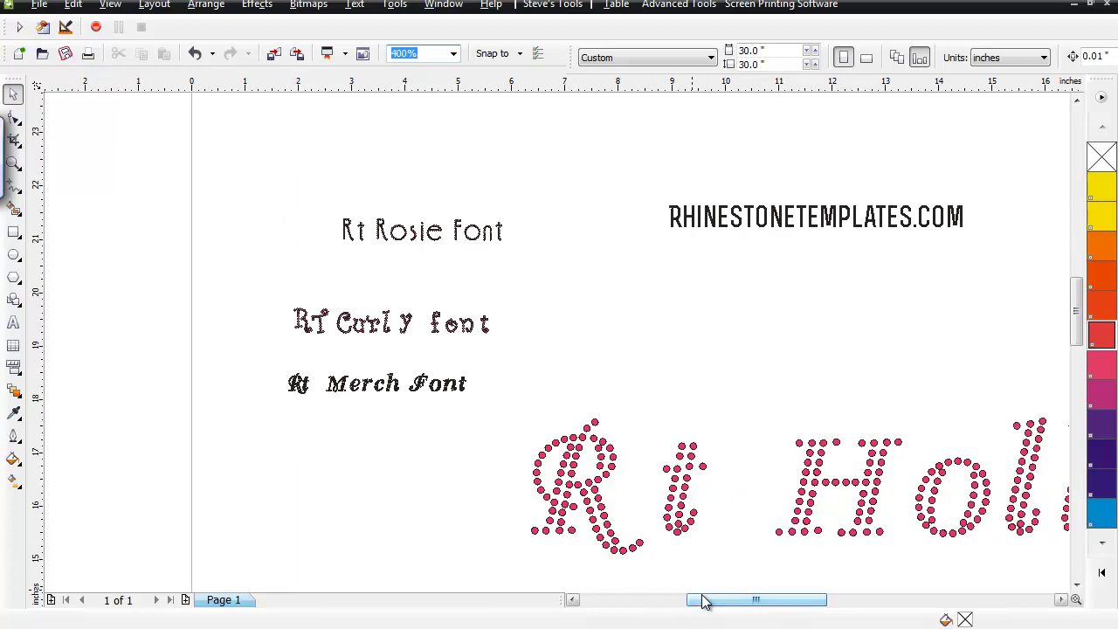